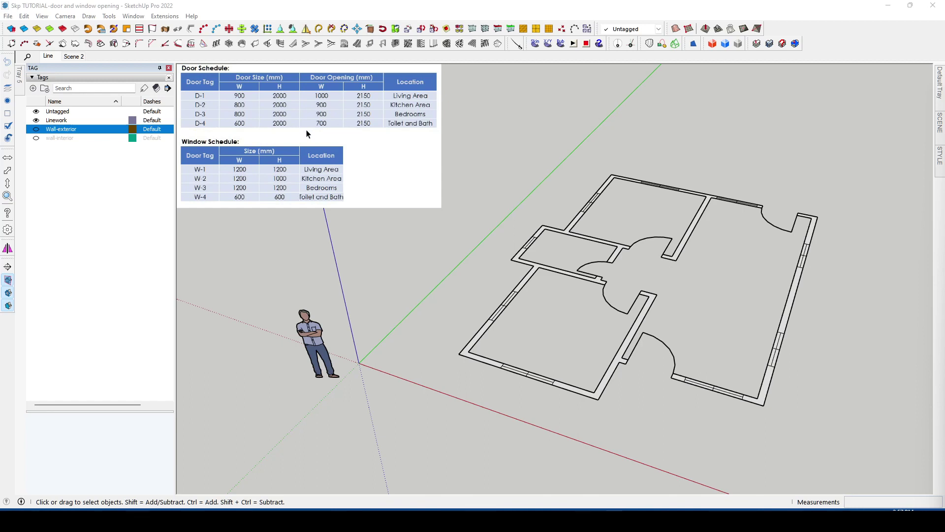
Step: Orbit slightly and zoom in on the floor plan
middle_drag(664, 261, 672, 285)
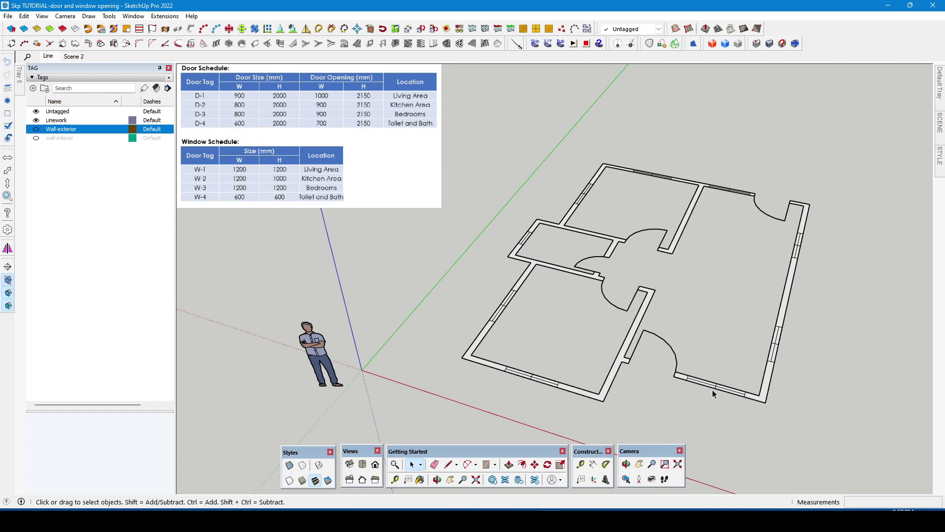
key(z)
drag(709, 383, 717, 360)
key(space)
middle_drag(675, 299, 671, 278)
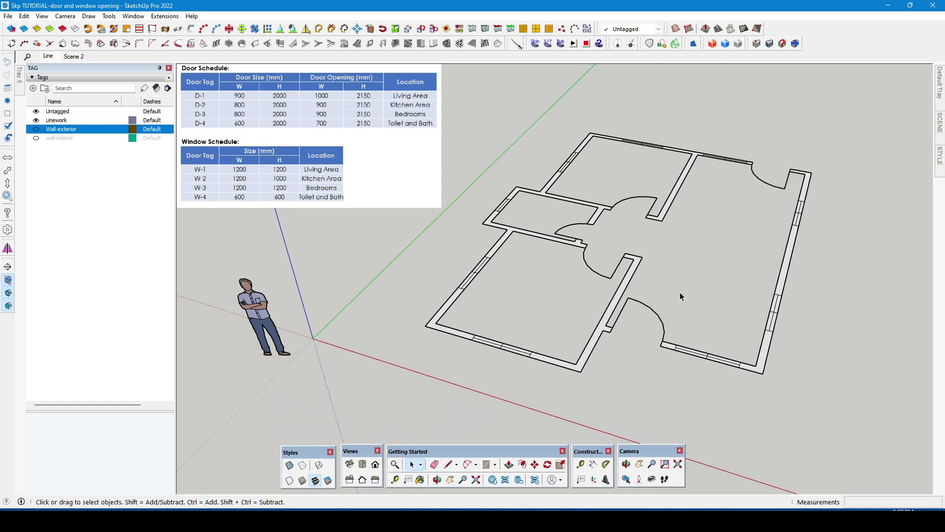
Step: Pick the Linework, Wall-exterior and wall-interior tags and toggle the wall tags' visibility
click(61, 121)
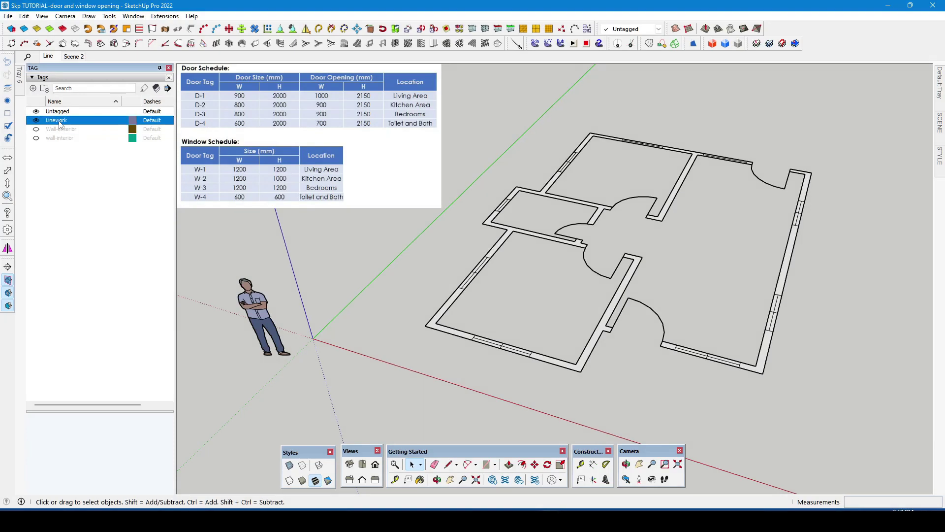
click(59, 129)
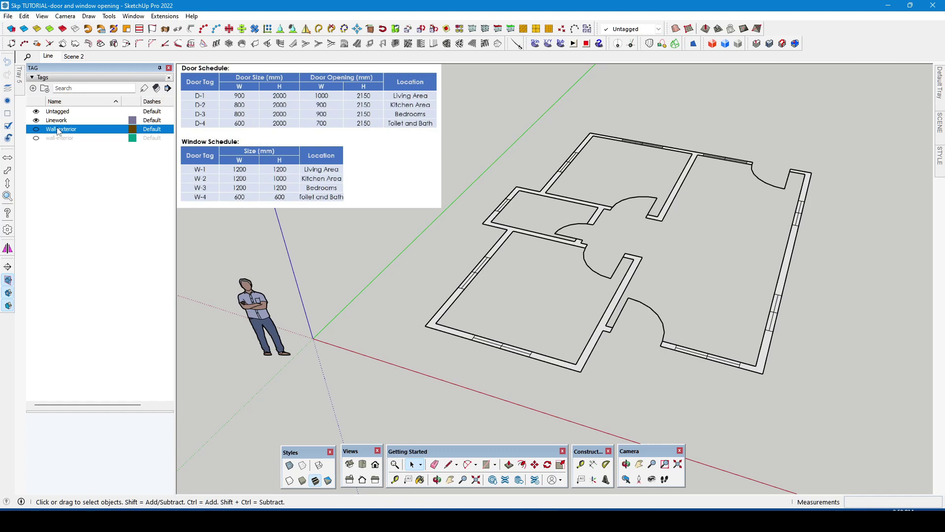
click(49, 139)
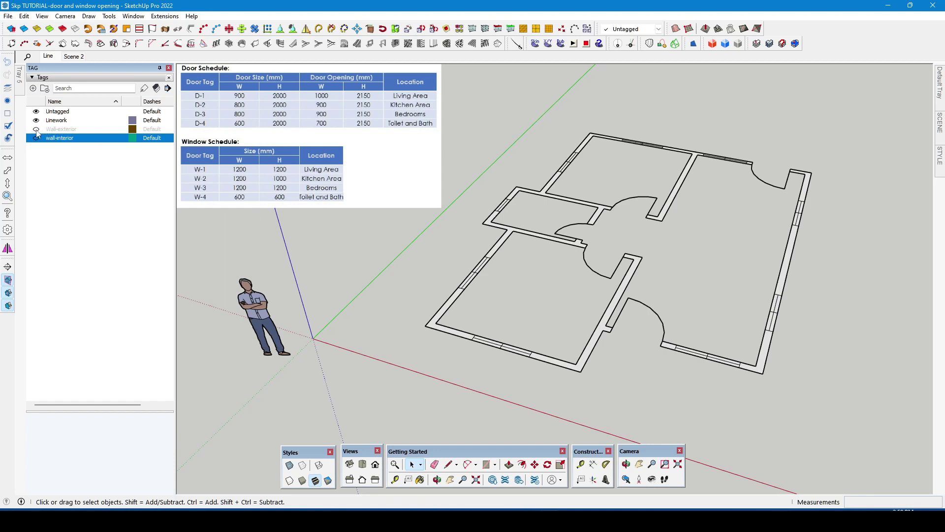
click(36, 129)
click(36, 129)
click(36, 138)
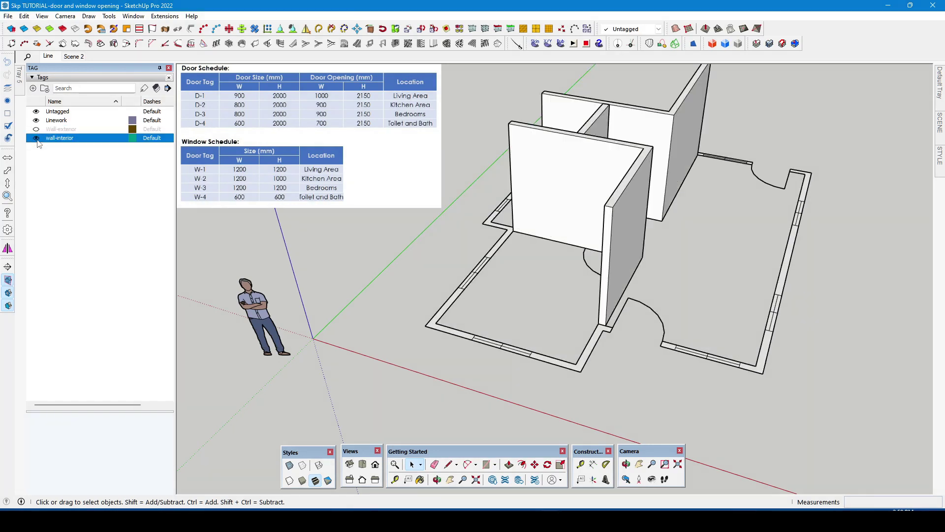
click(36, 138)
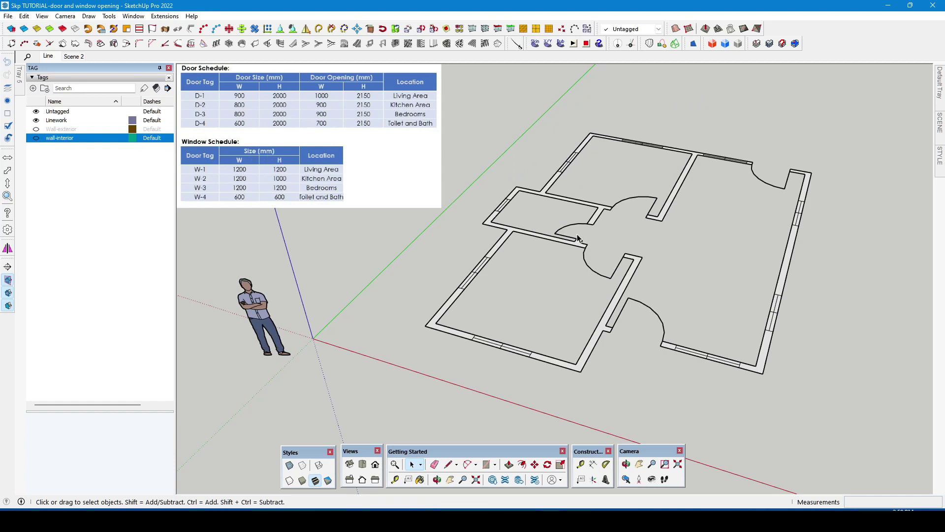
Step: Make both wall tags visible and show hidden Back Edges as dashed lines
click(304, 465)
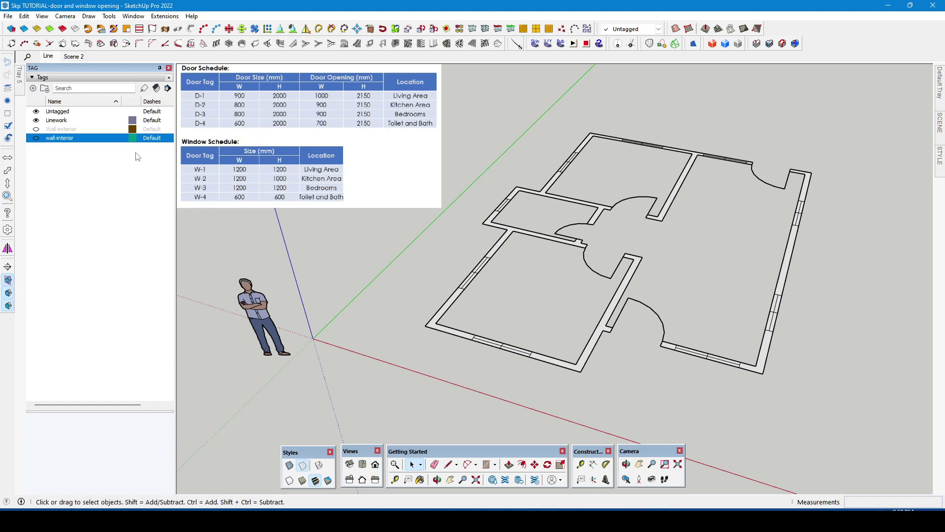
click(36, 129)
click(36, 138)
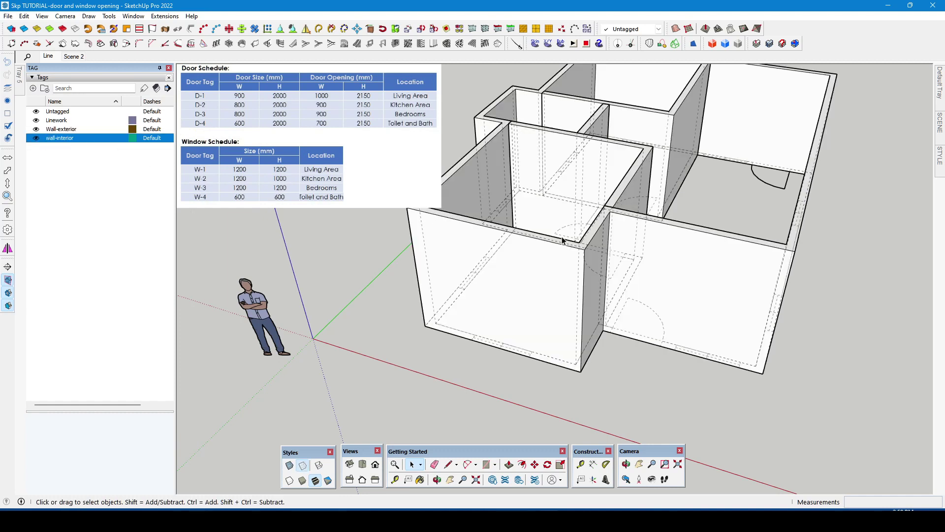
click(303, 465)
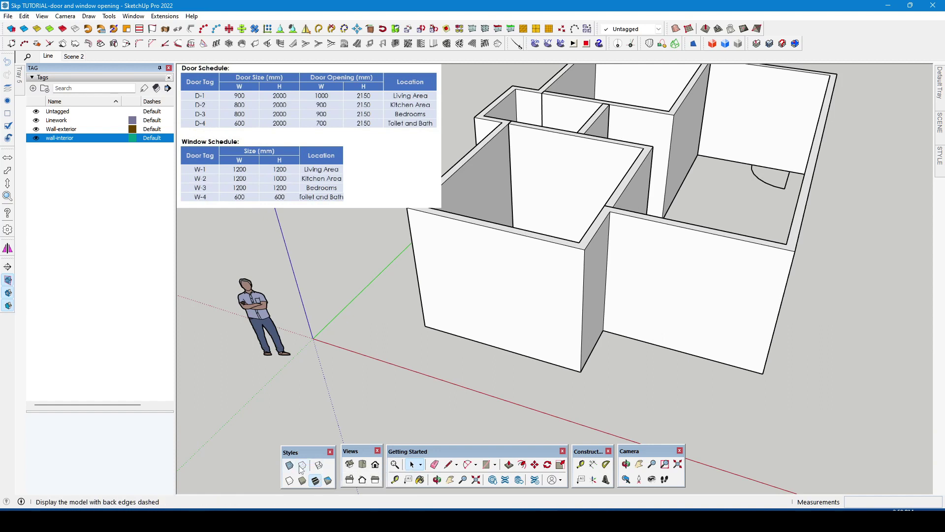
click(302, 465)
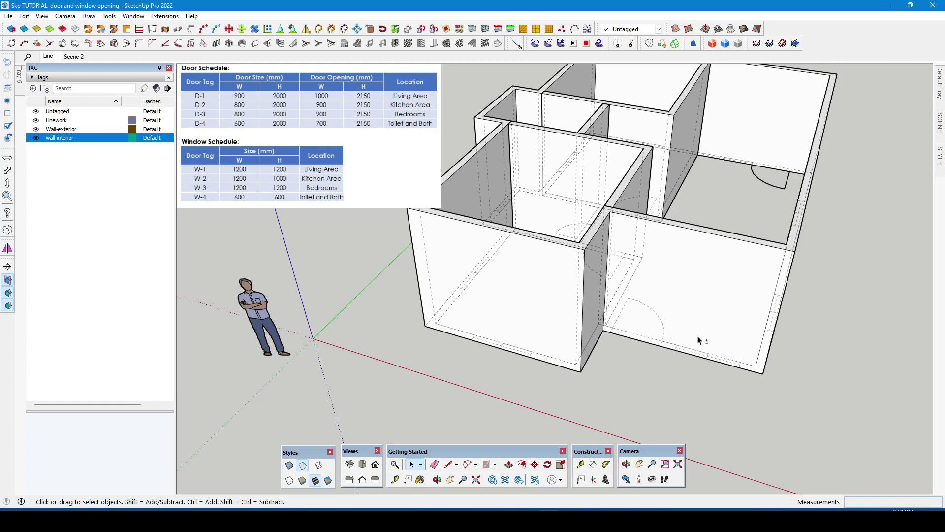
Step: Zoom and orbit closer to the front walls and open the exterior wall group
scroll(663, 323, up, 5)
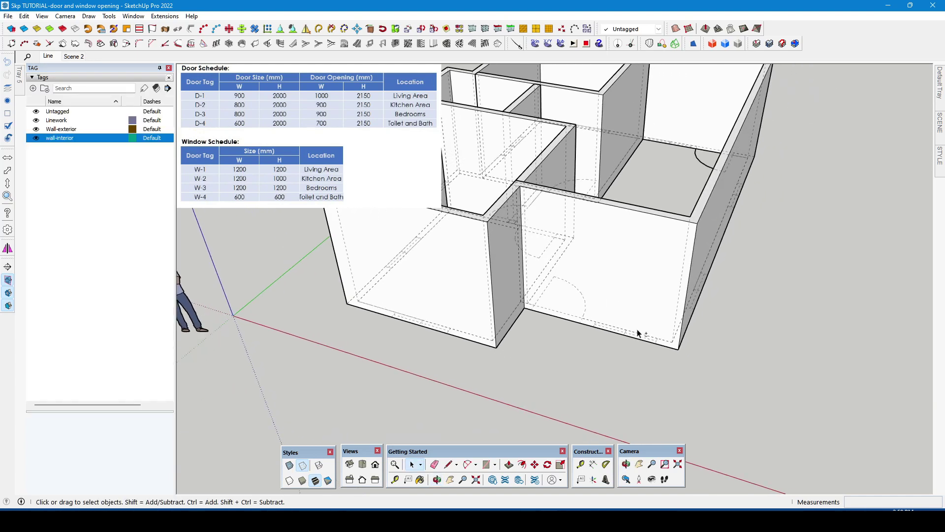
key(z)
drag(636, 334, 715, 201)
key(o)
drag(694, 287, 644, 279)
key(z)
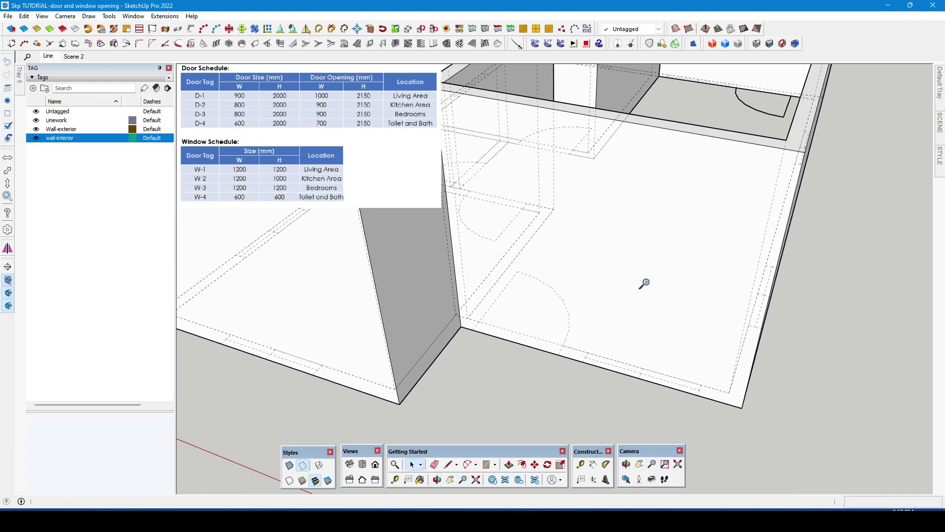
key(space)
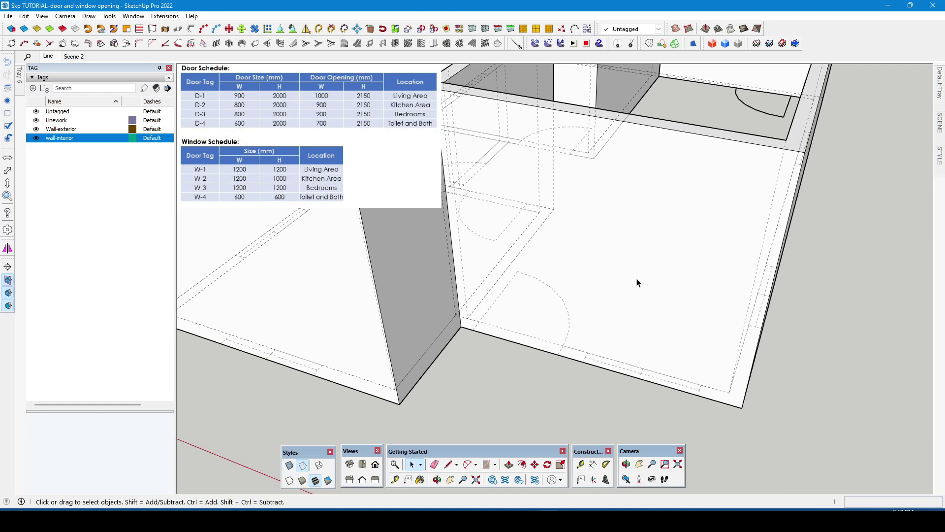
double_click(636, 279)
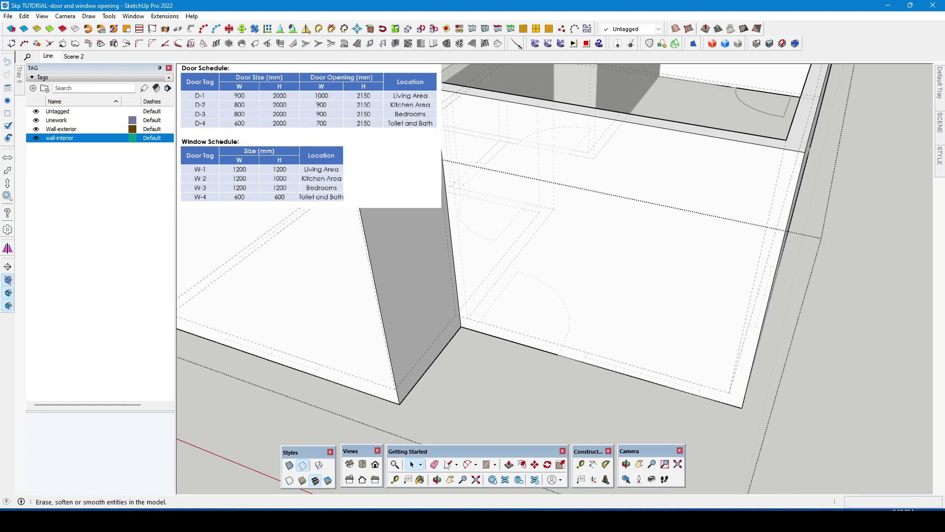
Step: Draw a rectangular window outline on the exterior wall face
click(486, 464)
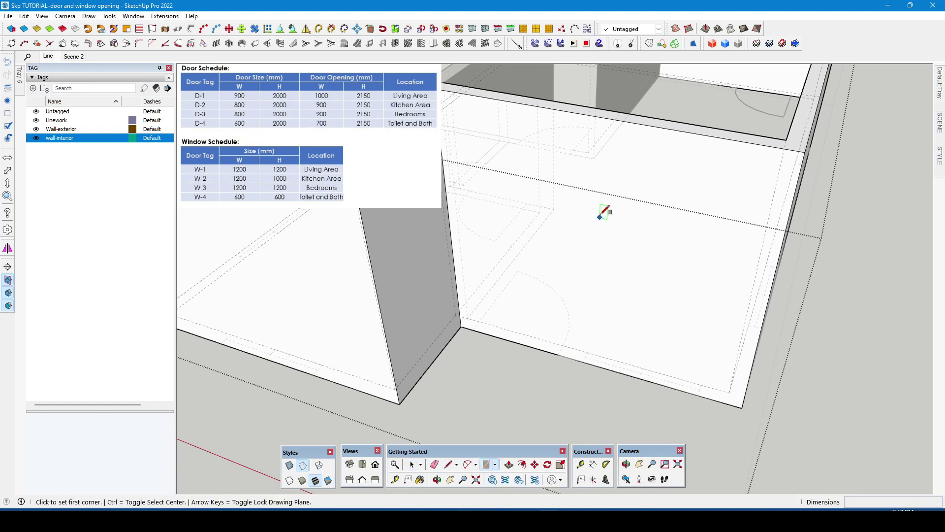
click(601, 187)
click(714, 335)
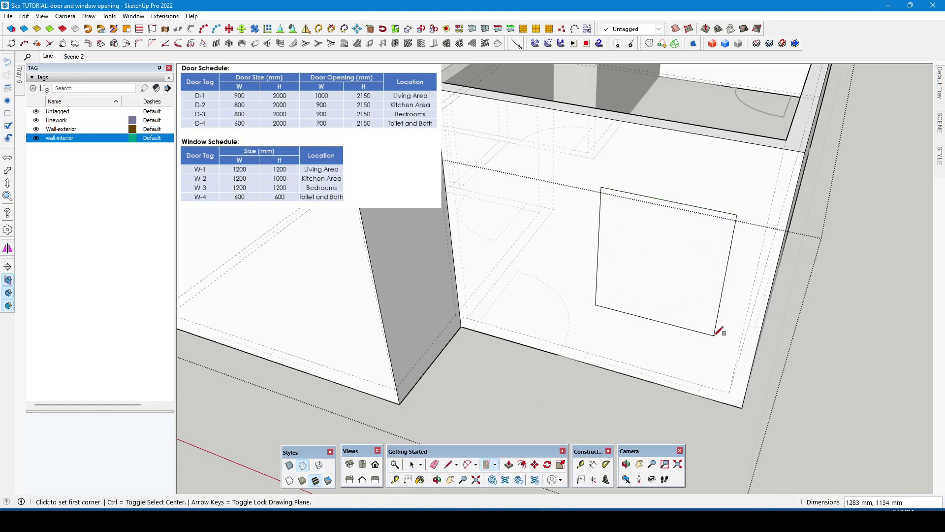
key(space)
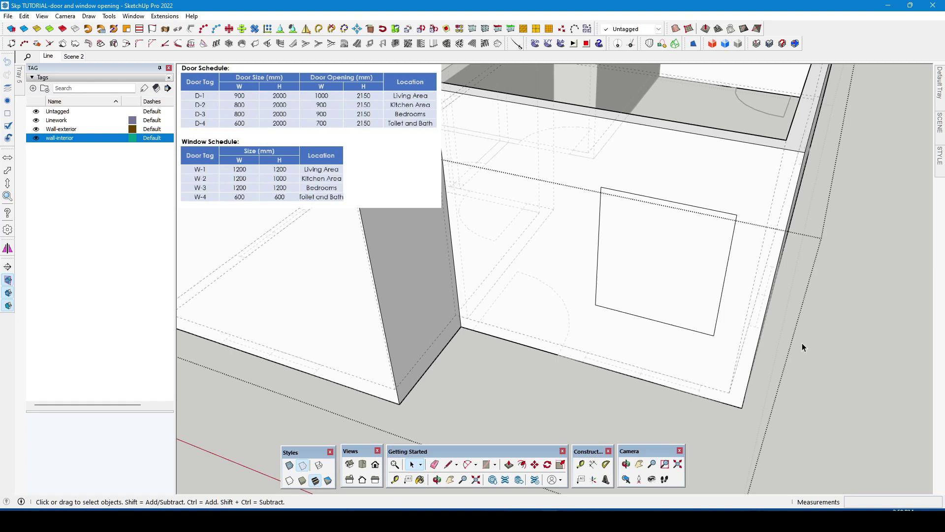
Step: Widen the window rectangle by about 1.10 using Scale on both side grips
click(640, 295)
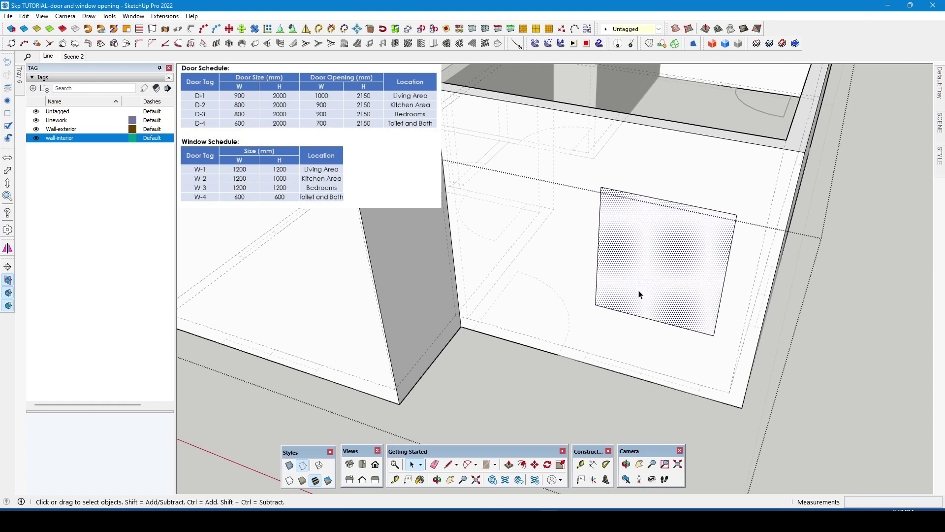
click(560, 464)
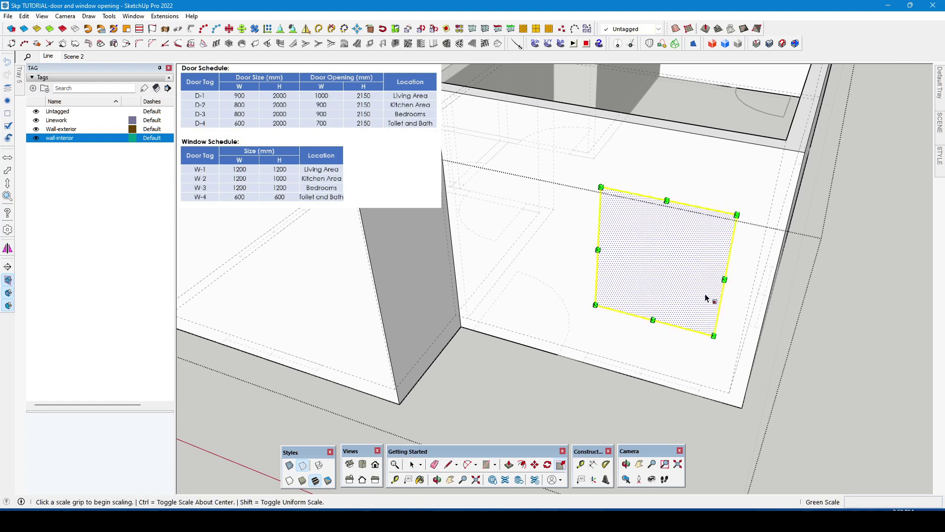
click(725, 275)
click(700, 386)
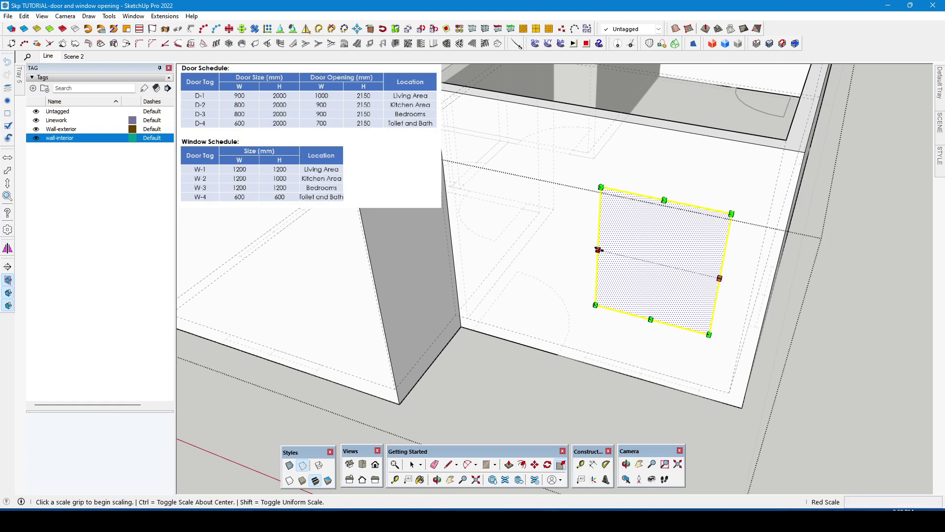
click(598, 250)
click(589, 348)
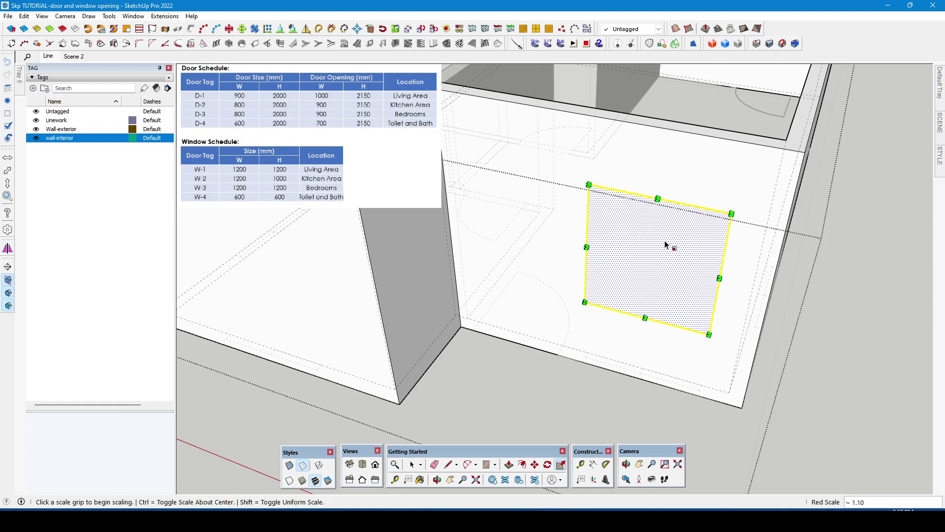
key(space)
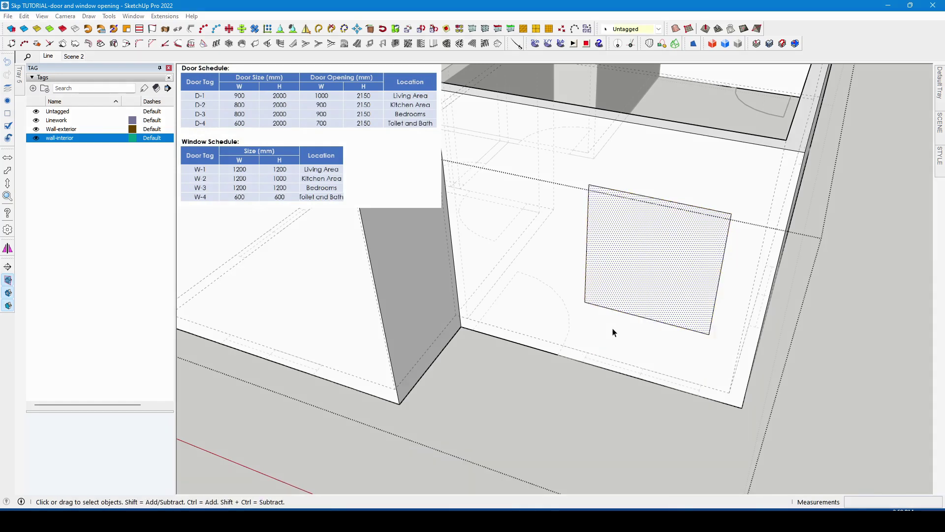
click(612, 331)
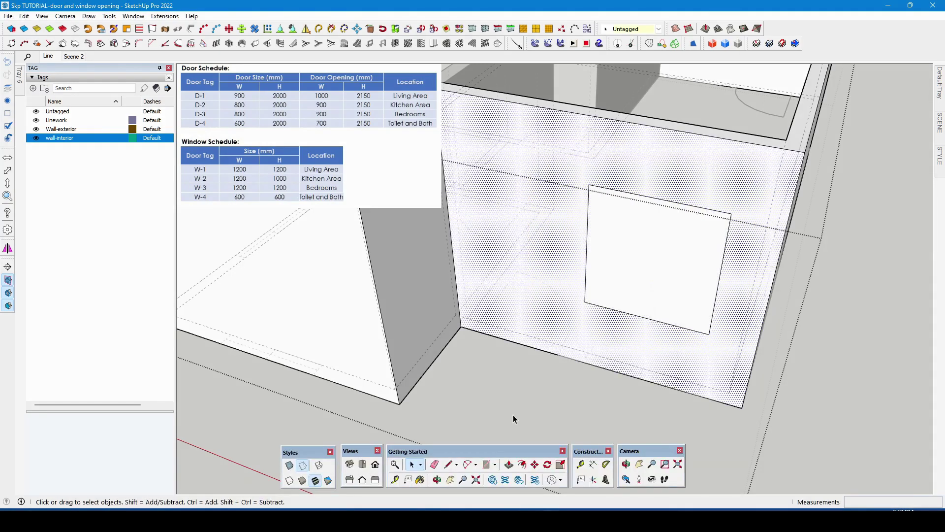
Step: Add Tape Measure guide lines offset 900 and 1200 mm above the wall base
click(395, 480)
click(619, 372)
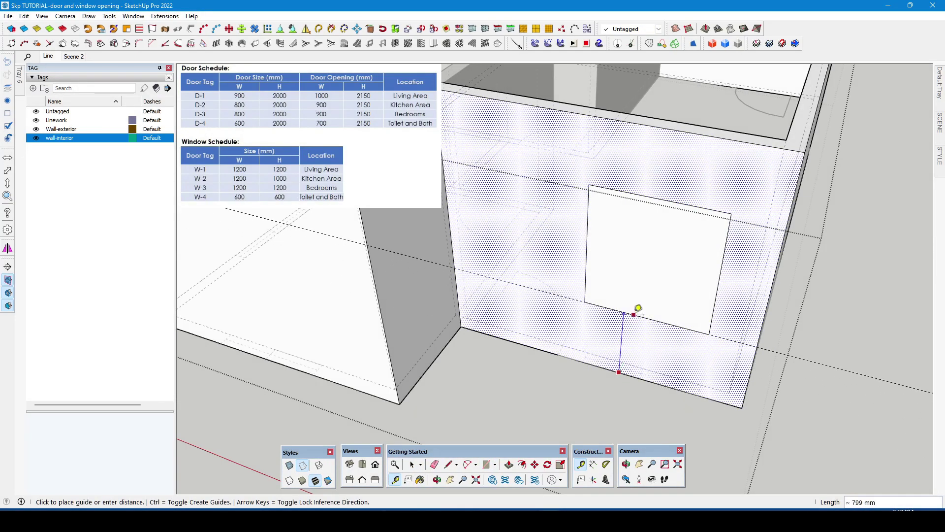
click(629, 284)
text(900)
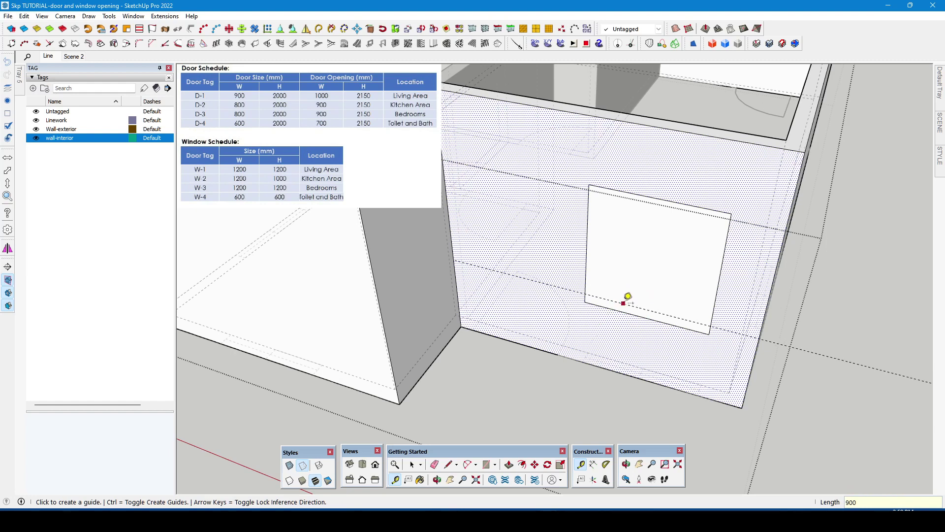
click(628, 301)
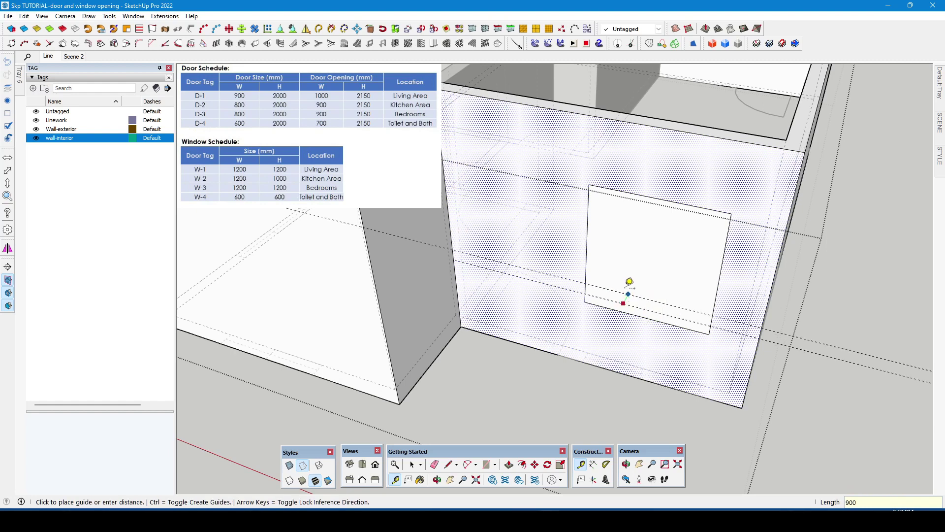
click(635, 241)
text(12)
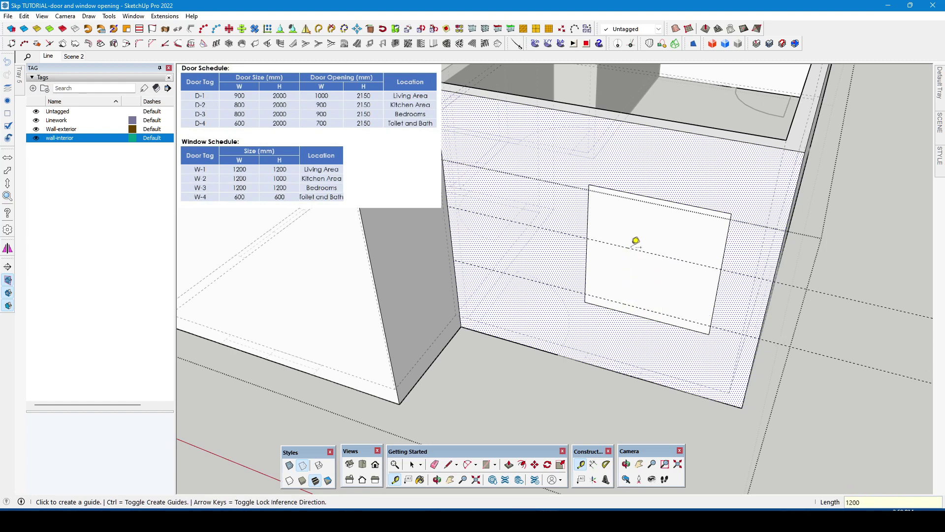
key(space)
Step: Scale the window rectangle's top and bottom edges onto the guide lines
click(797, 280)
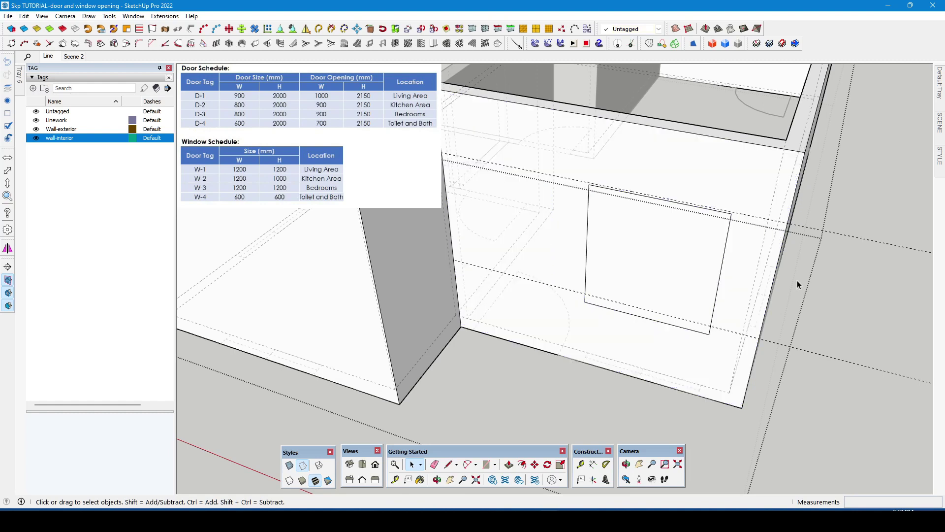
click(688, 250)
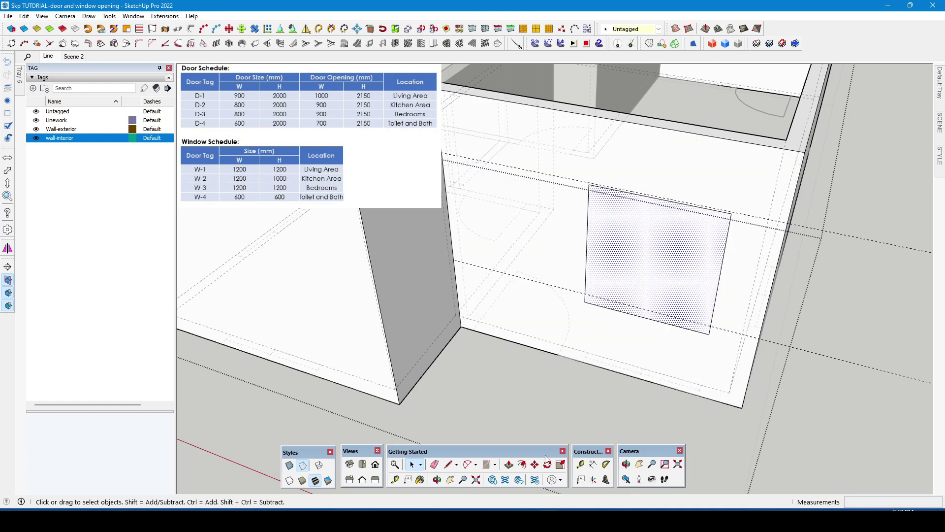
click(560, 465)
click(658, 198)
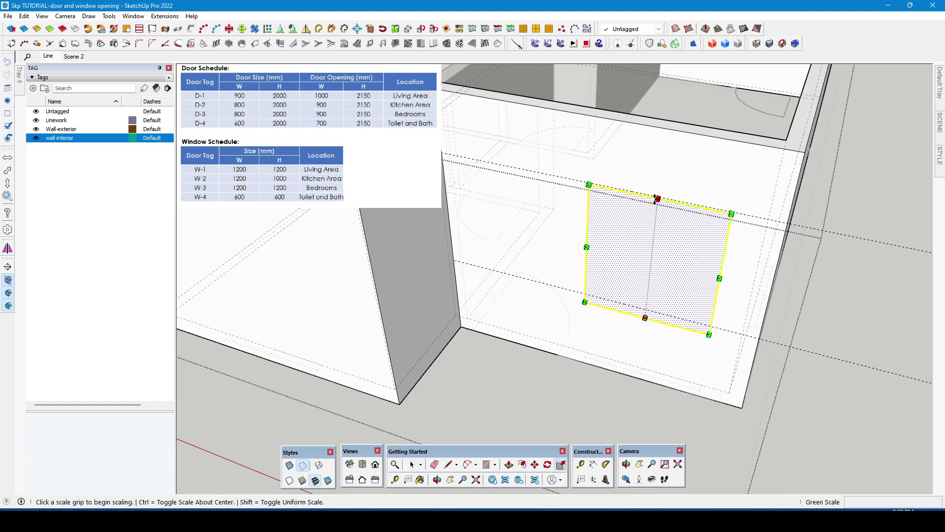
click(574, 181)
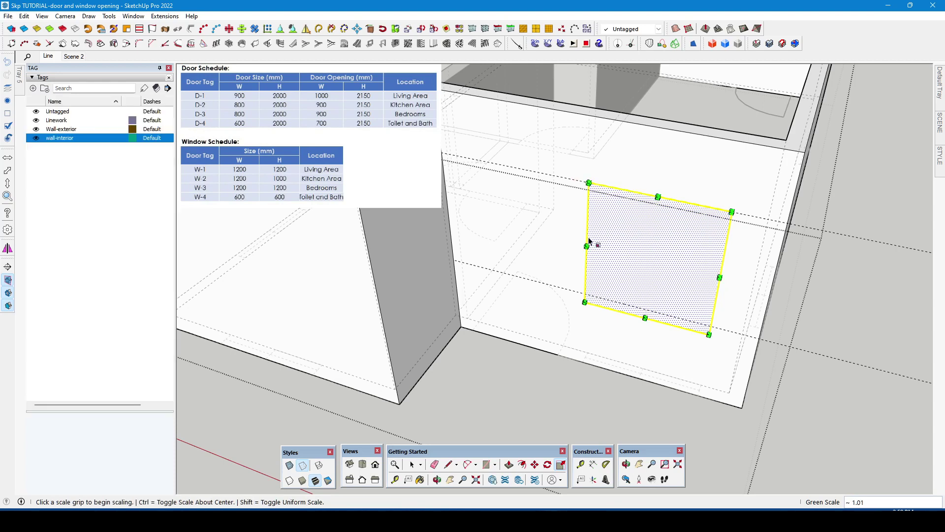
click(645, 318)
click(647, 307)
key(space)
middle_drag(660, 311, 591, 311)
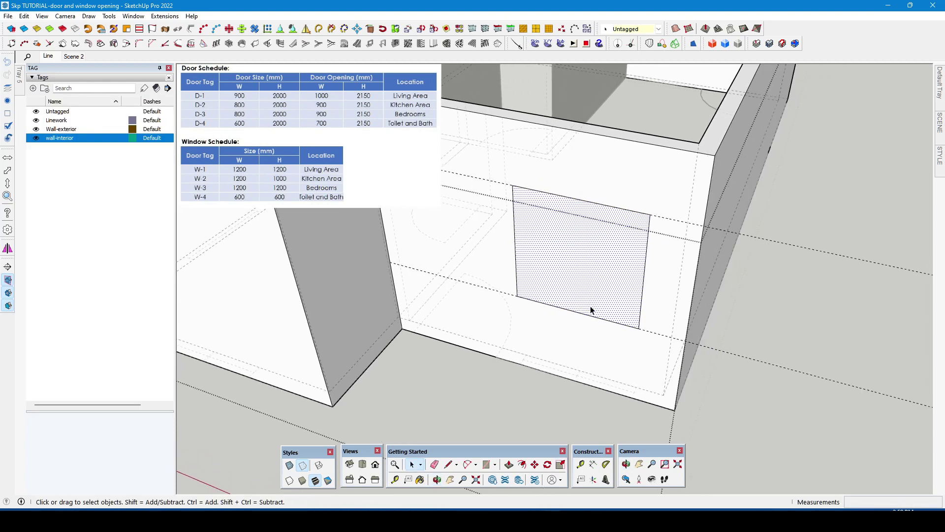
Step: Push/Pull the window face through the exterior wall to form the opening
click(508, 465)
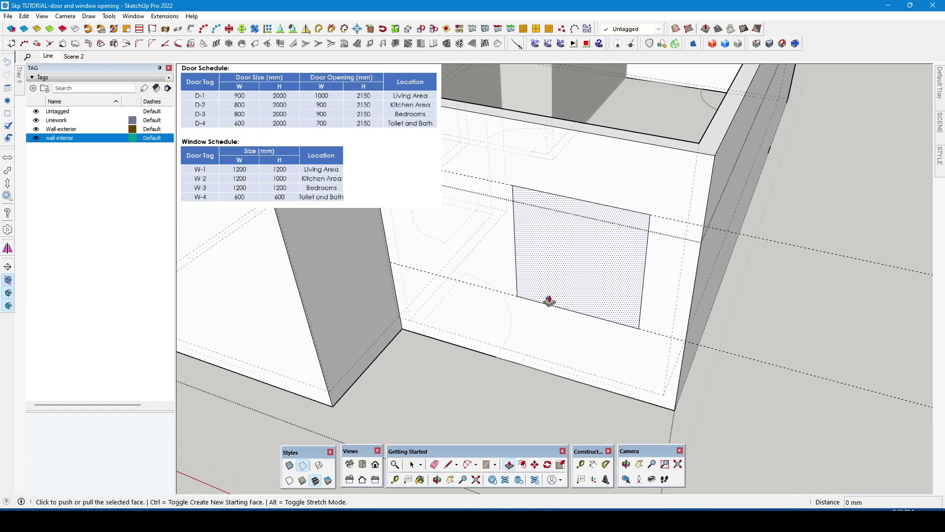
click(560, 282)
click(599, 275)
key(space)
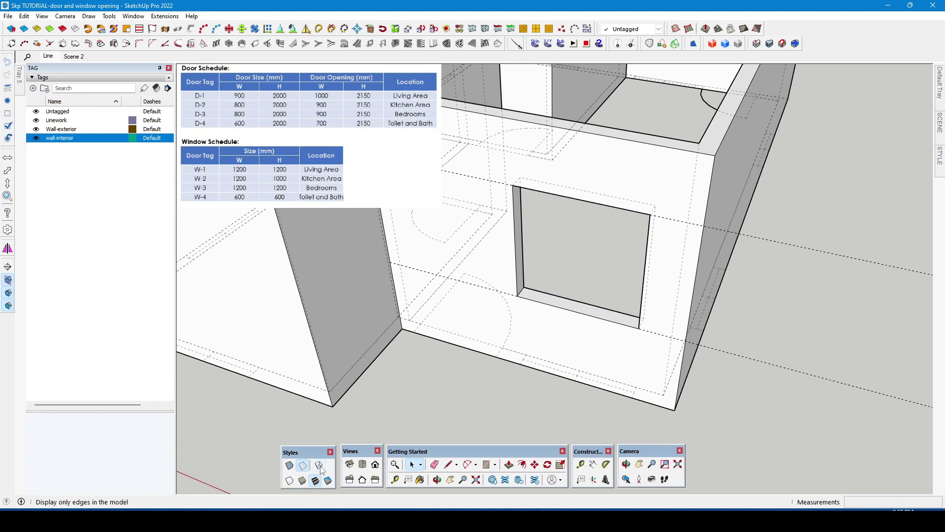
Step: Turn off Back Edges and erase both leftover guide lines inside the wall group
click(303, 465)
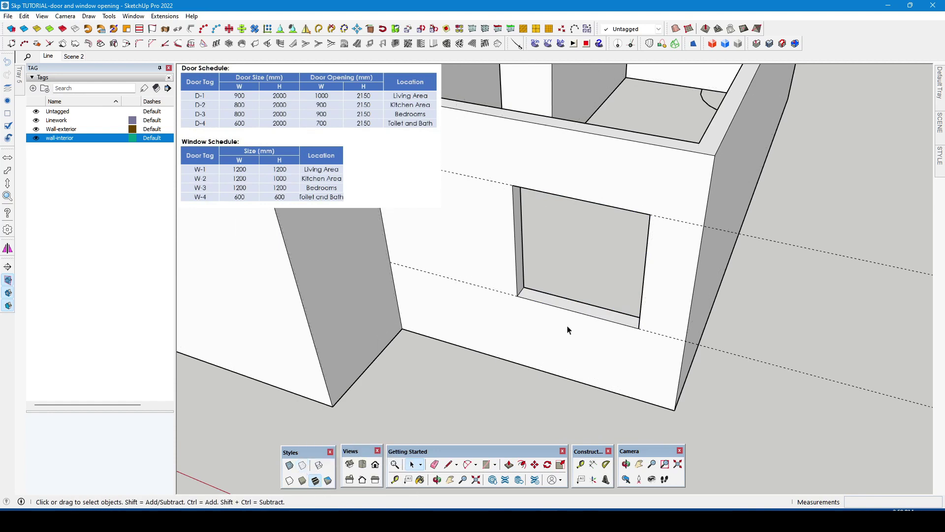
double_click(677, 226)
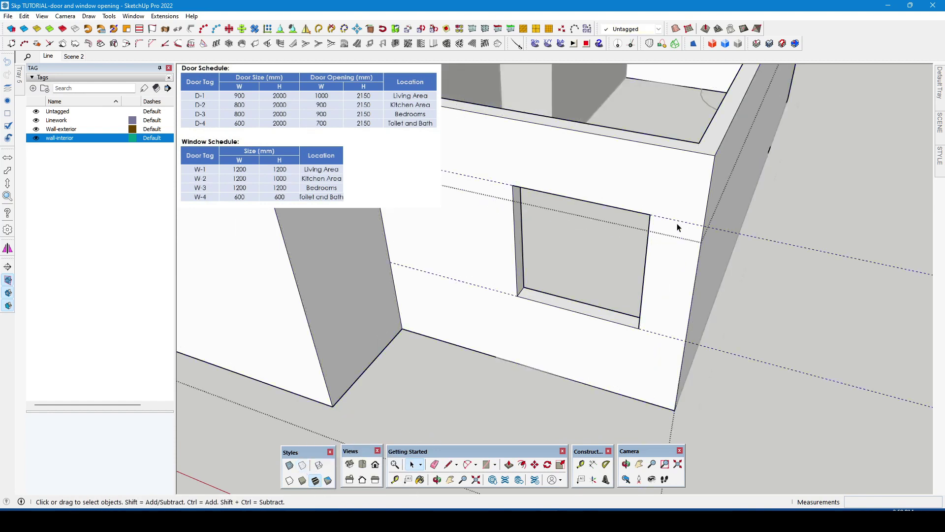
click(434, 465)
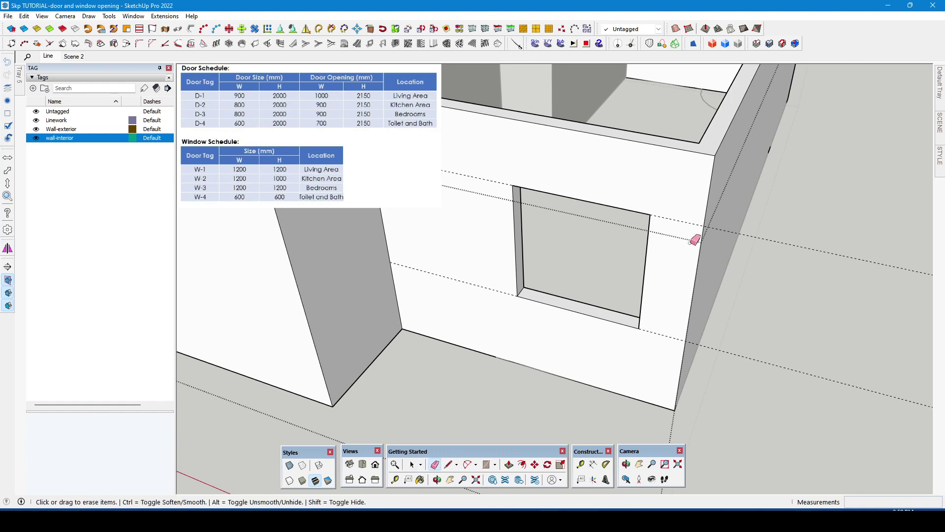
click(686, 222)
click(662, 334)
key(space)
key(Escape)
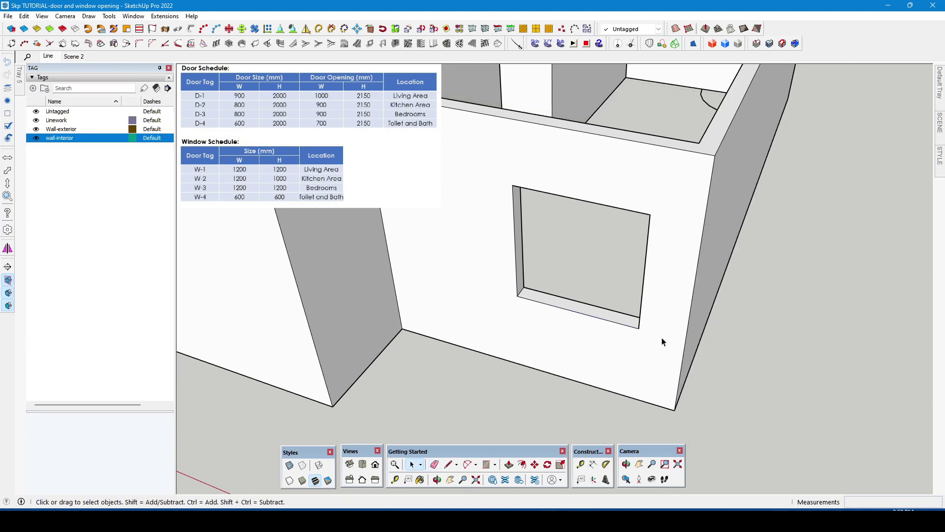
key(h)
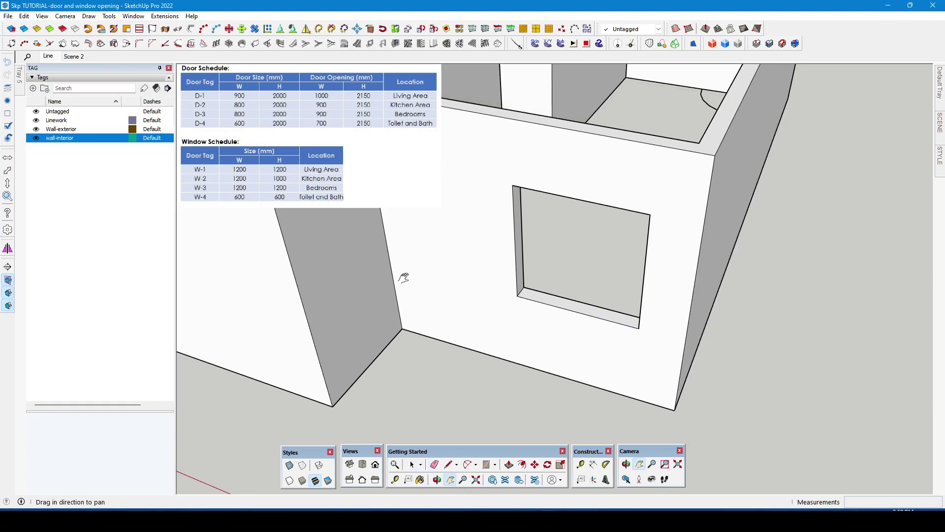
drag(401, 276, 633, 289)
drag(492, 288, 689, 289)
Step: Draw a window rectangle on the next exterior wall
key(space)
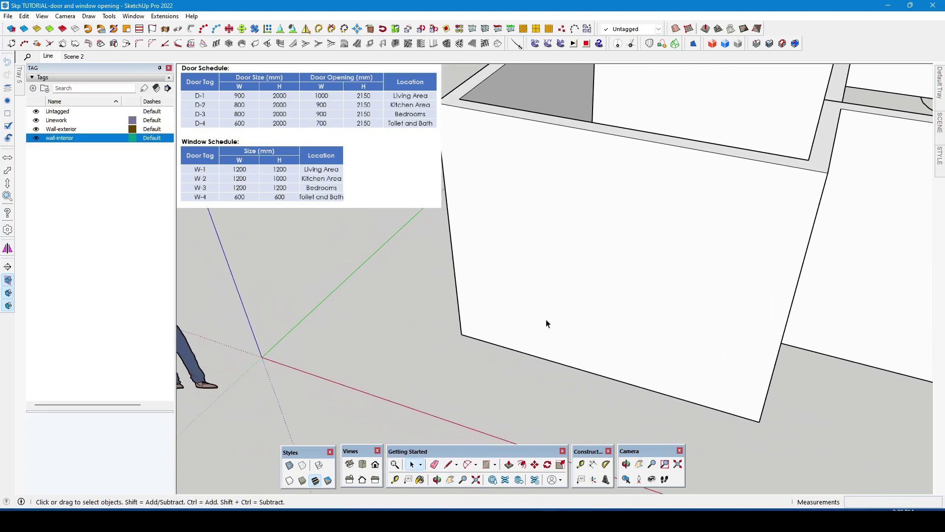
click(486, 464)
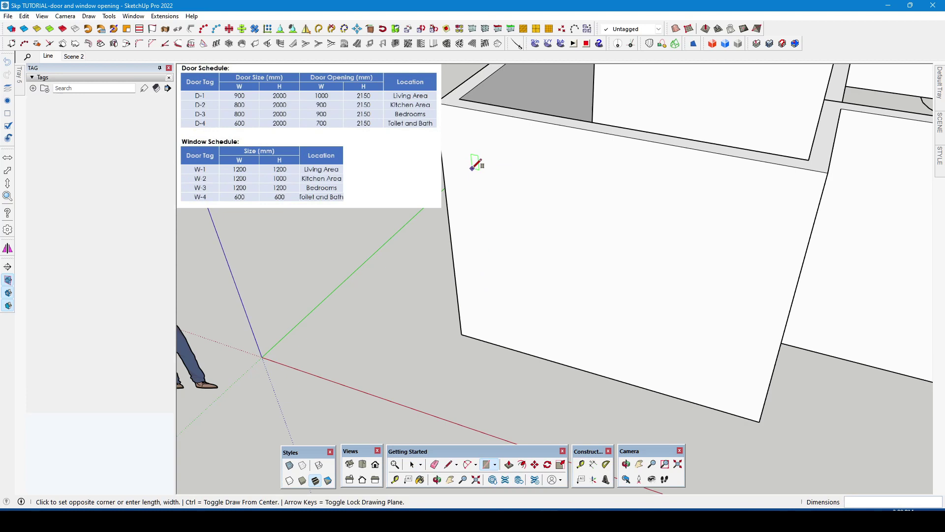
click(472, 169)
click(583, 302)
Step: Scale the window rectangle to 1200 mm wide and 1200 mm high
key(space)
click(532, 240)
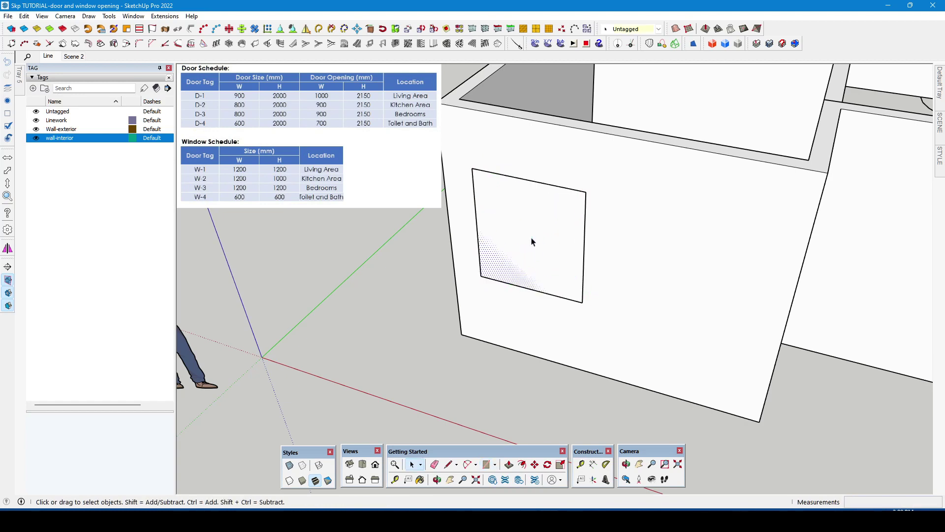
key(s)
click(583, 251)
click(609, 255)
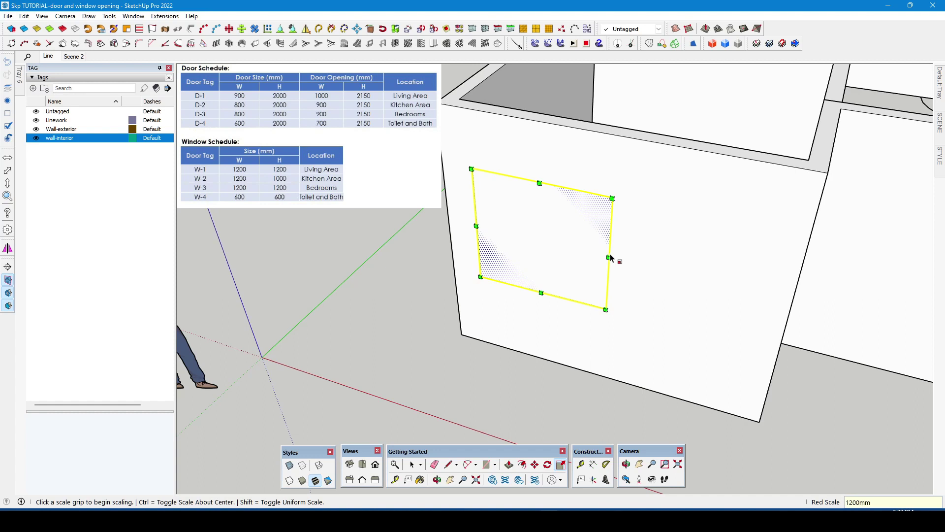
key(Return)
click(533, 181)
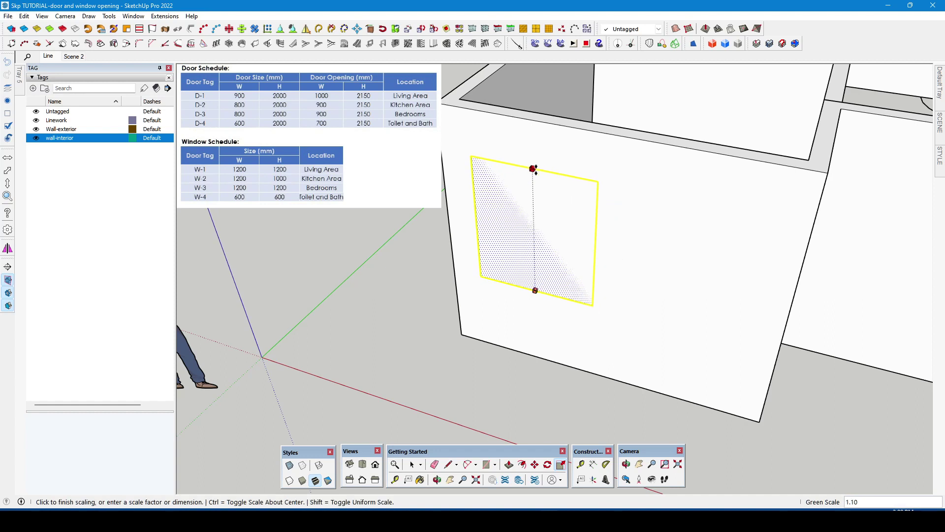
click(538, 171)
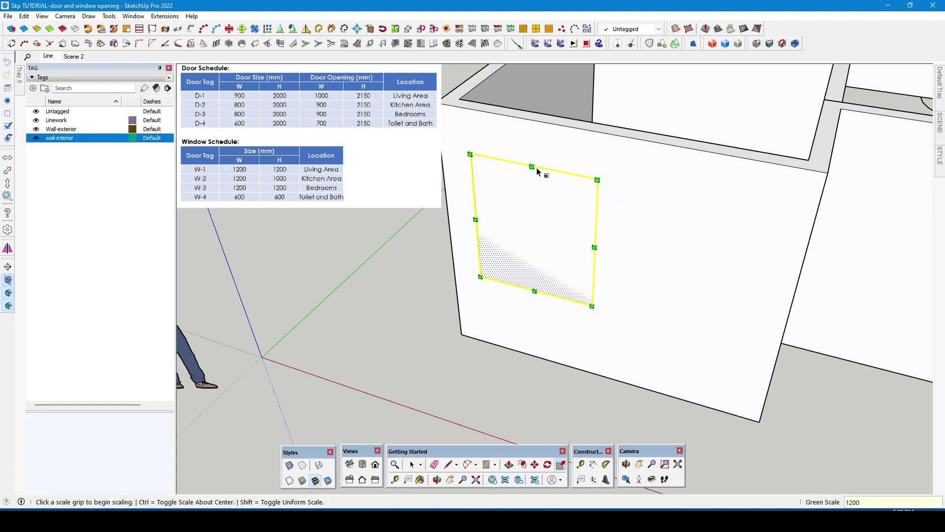
key(Return)
key(space)
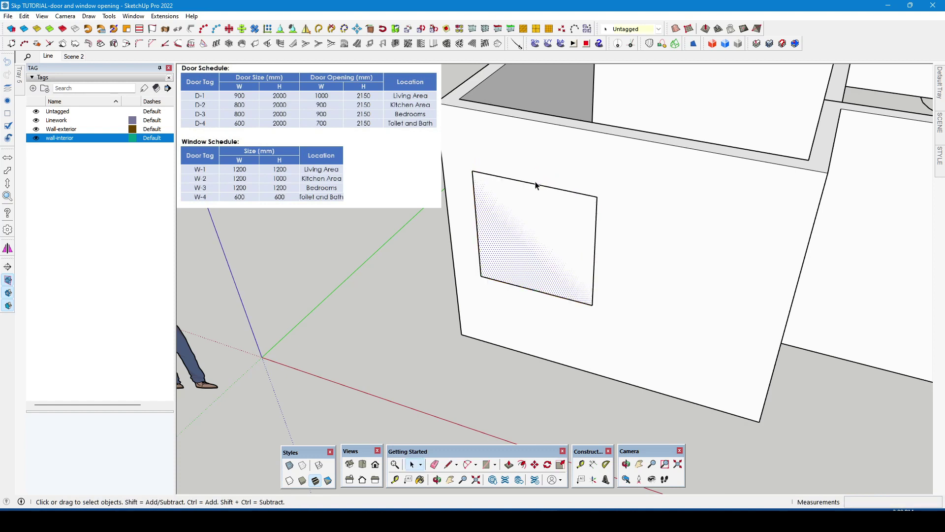
Step: Turn Back Edges on and move the window rectangle sideways along the wall
click(308, 468)
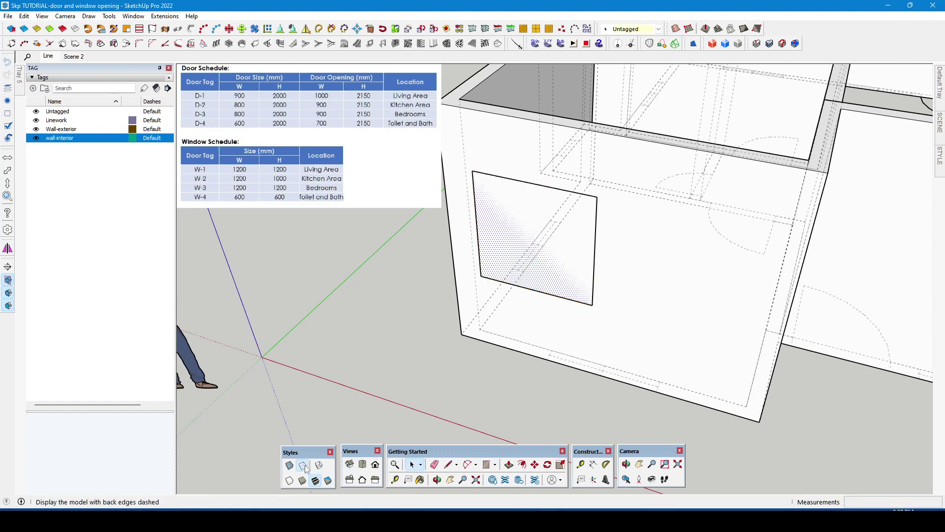
key(m)
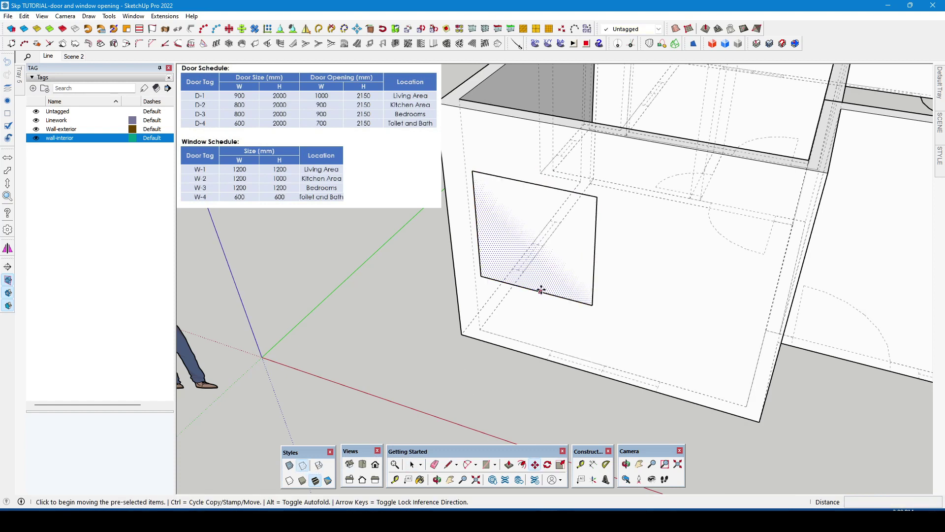
click(542, 292)
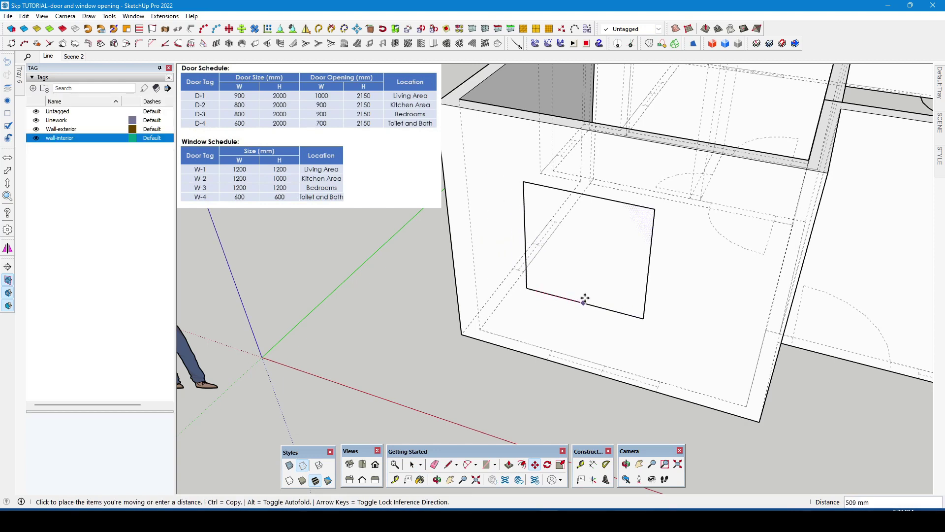
click(607, 365)
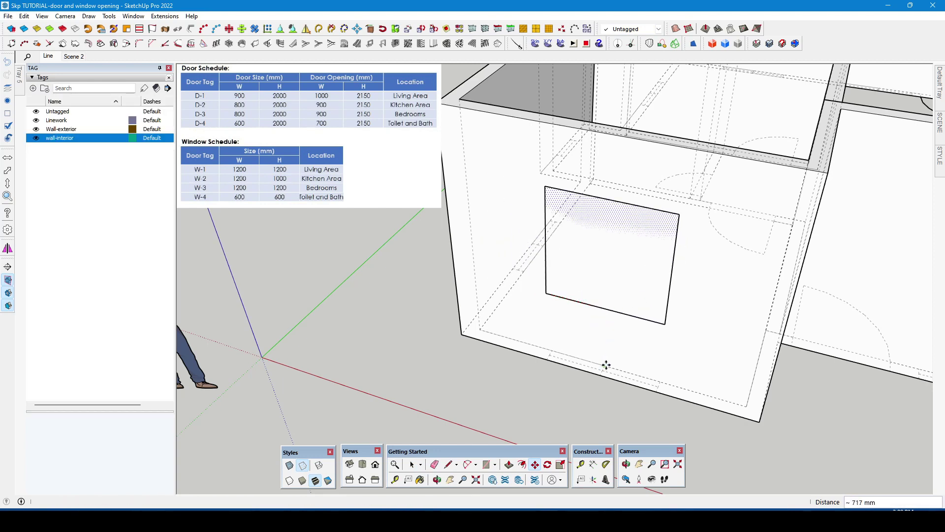
key(space)
click(396, 479)
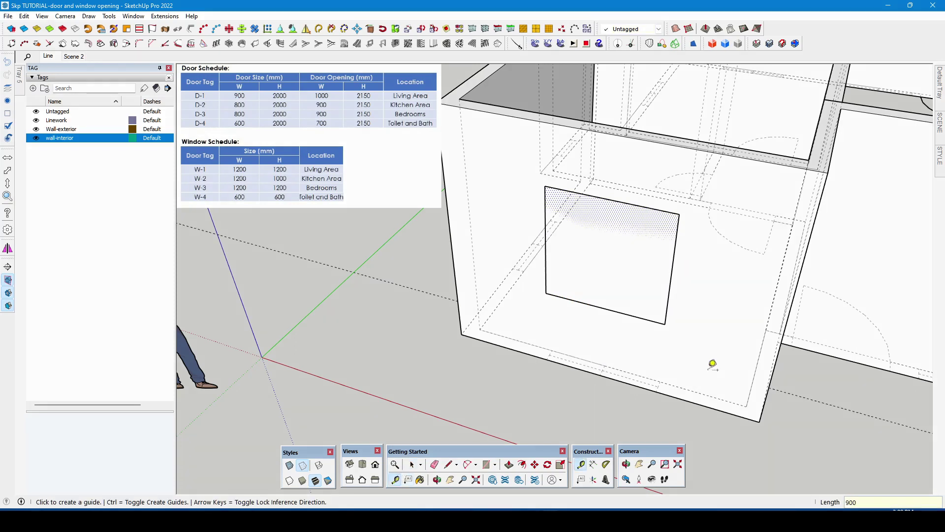
Step: Add a guide line 900 mm above the wall's bottom edge
click(692, 400)
click(700, 306)
text(900)
key(Return)
key(space)
scroll(674, 324, up, 5)
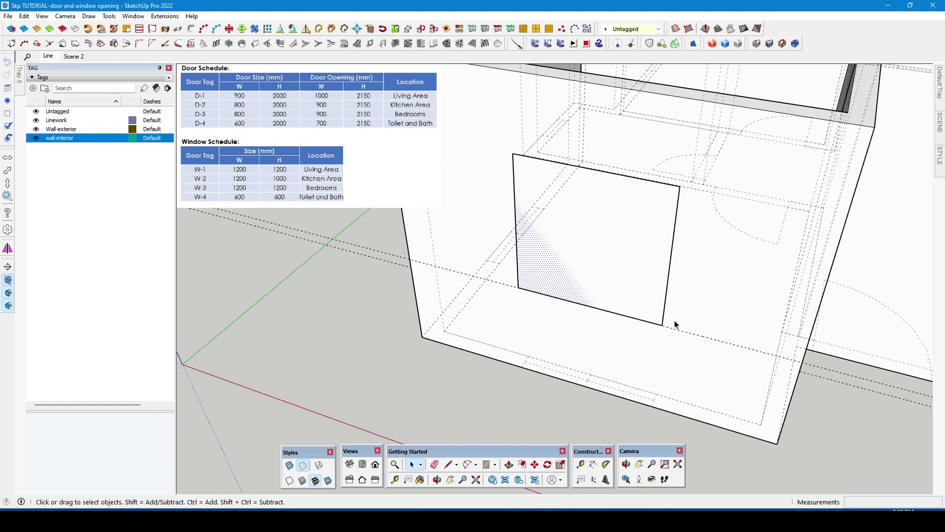
Step: Move the window rectangle down so its bottom edge rests on the 900 mm guide
click(646, 326)
middle_drag(646, 326, 633, 295)
key(m)
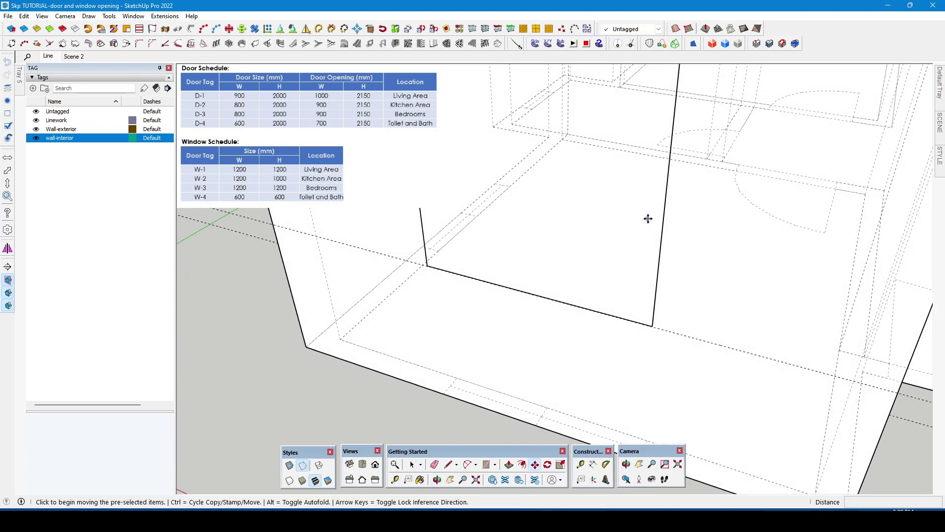
click(642, 217)
click(642, 267)
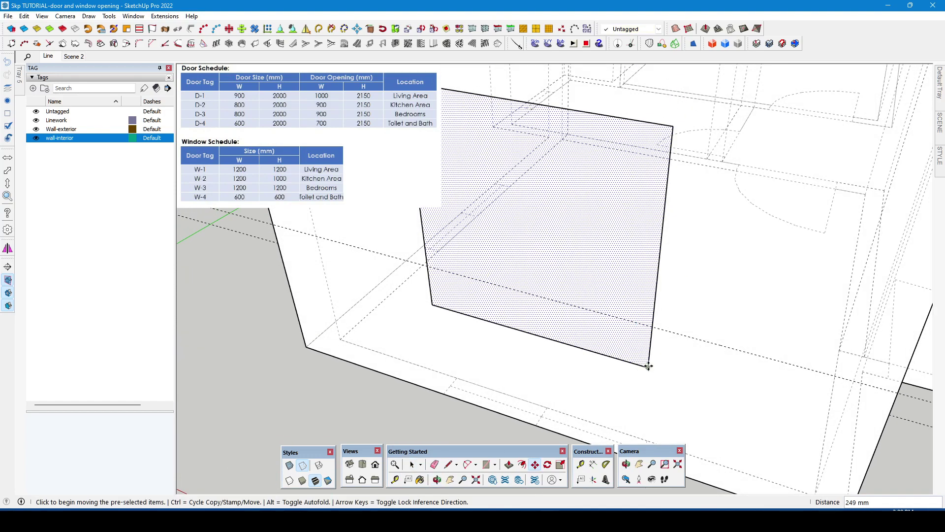
click(649, 367)
click(652, 327)
key(space)
scroll(643, 337, down, 2)
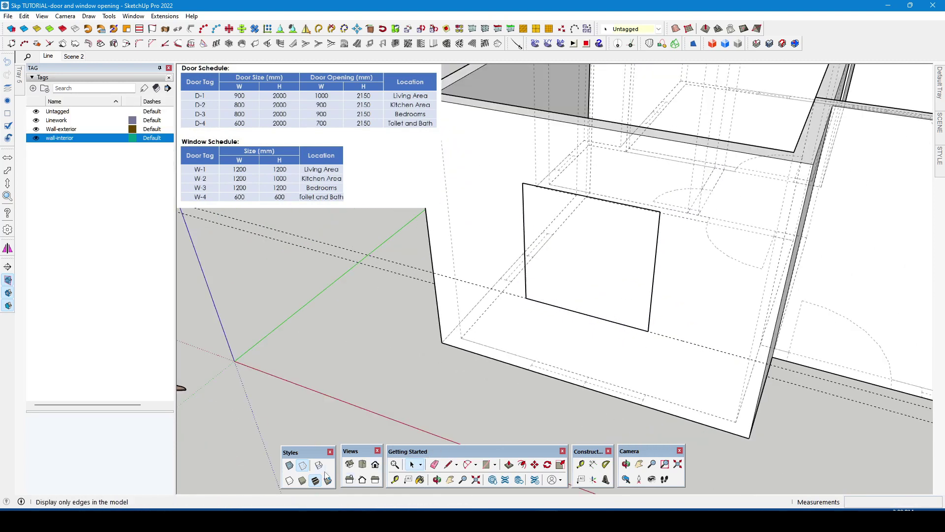
Step: Make the walls opaque again and cut the window rectangle from the wall
click(302, 465)
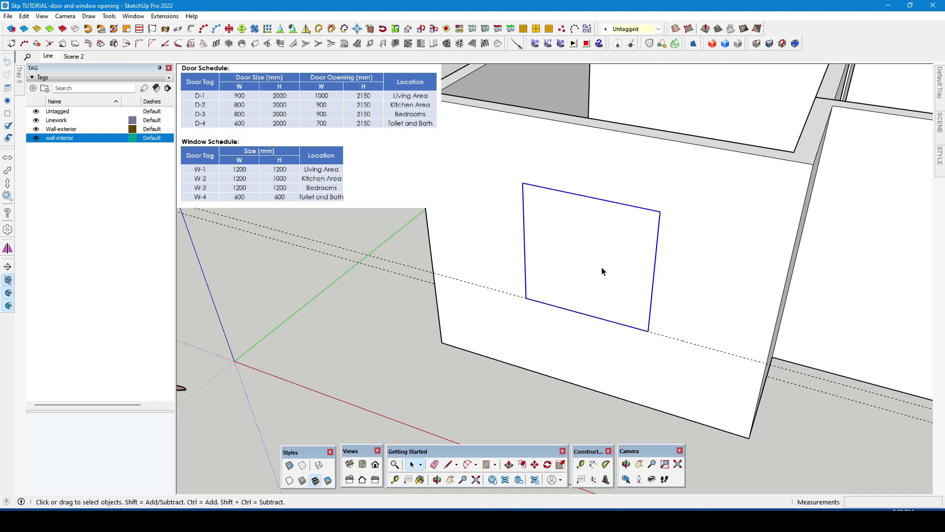
right_click(603, 271)
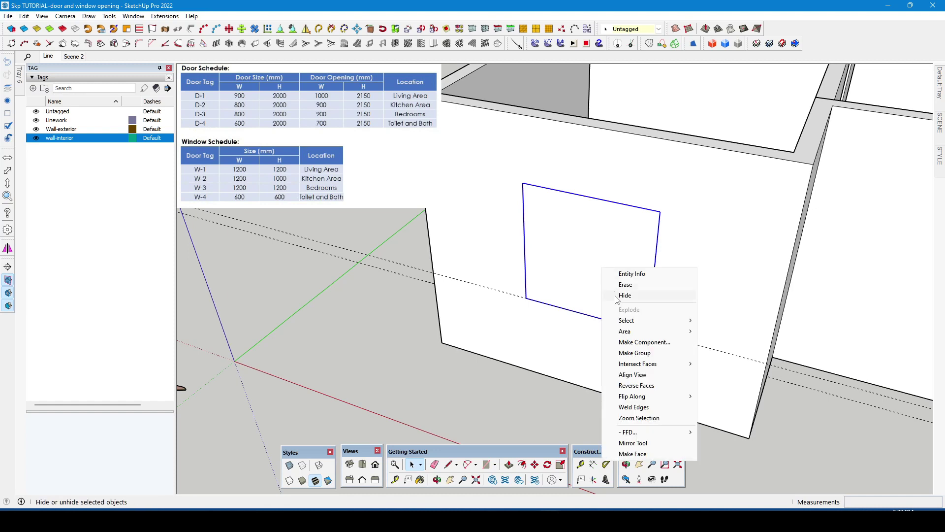
click(618, 315)
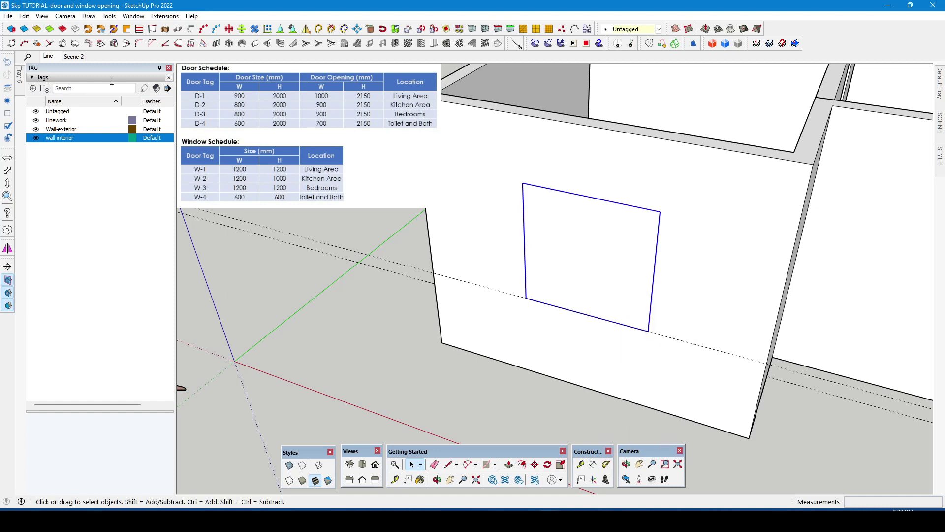
click(24, 15)
click(35, 54)
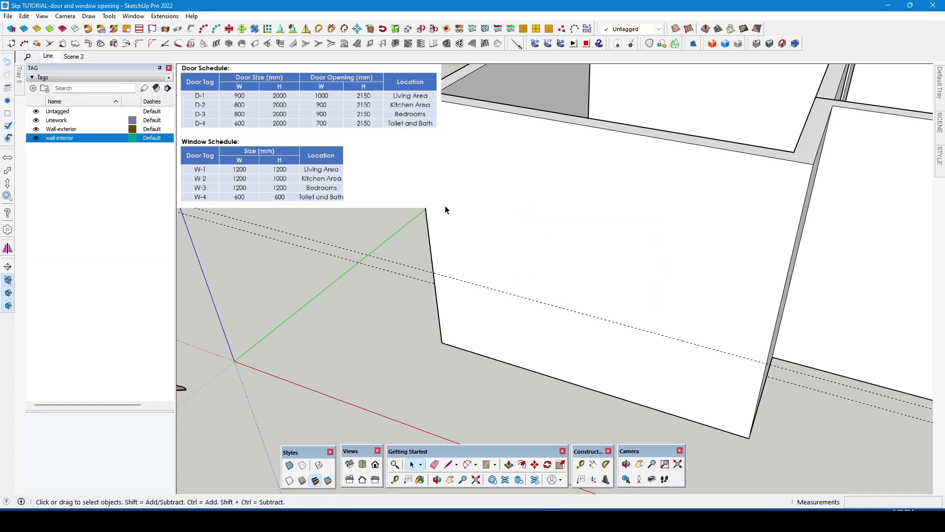
Step: Paste the window rectangle in place on the face inside the wall group
double_click(551, 228)
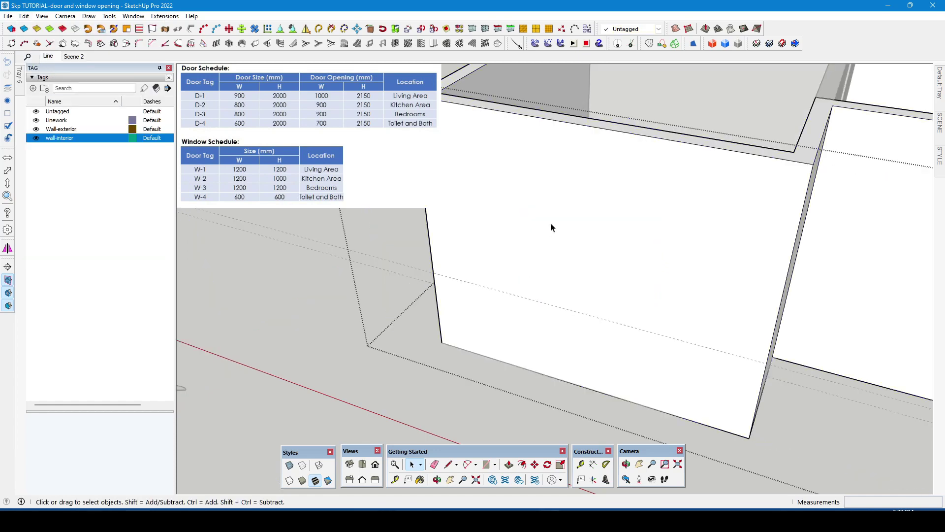
click(552, 227)
click(23, 16)
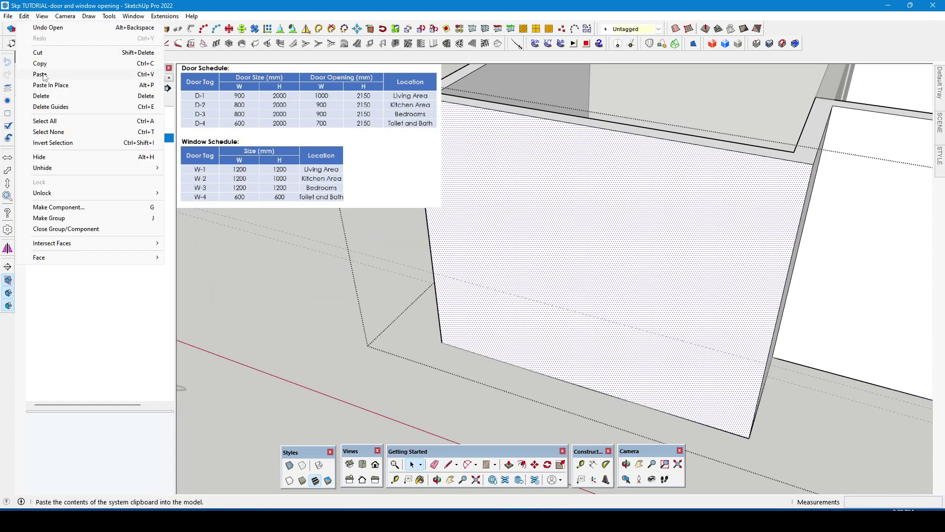
click(43, 85)
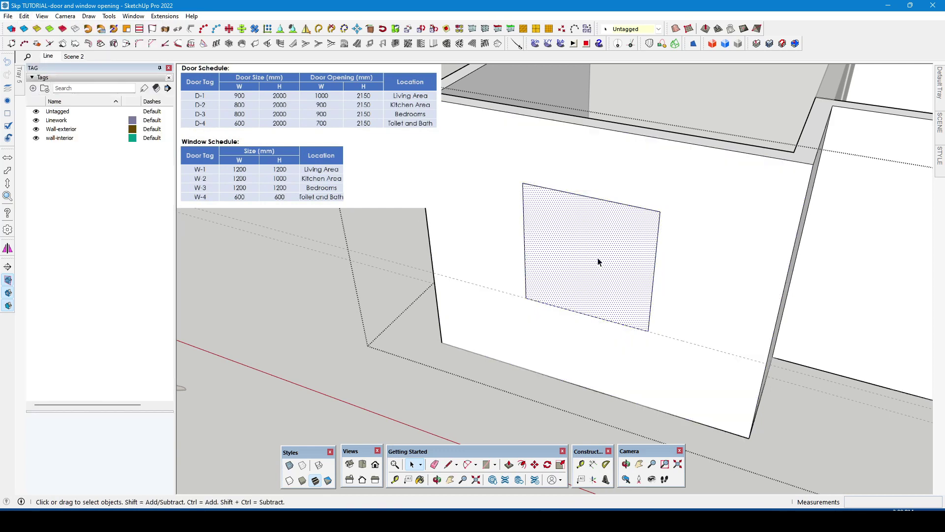
Step: Push the second window face through the full wall thickness and close the group
click(509, 465)
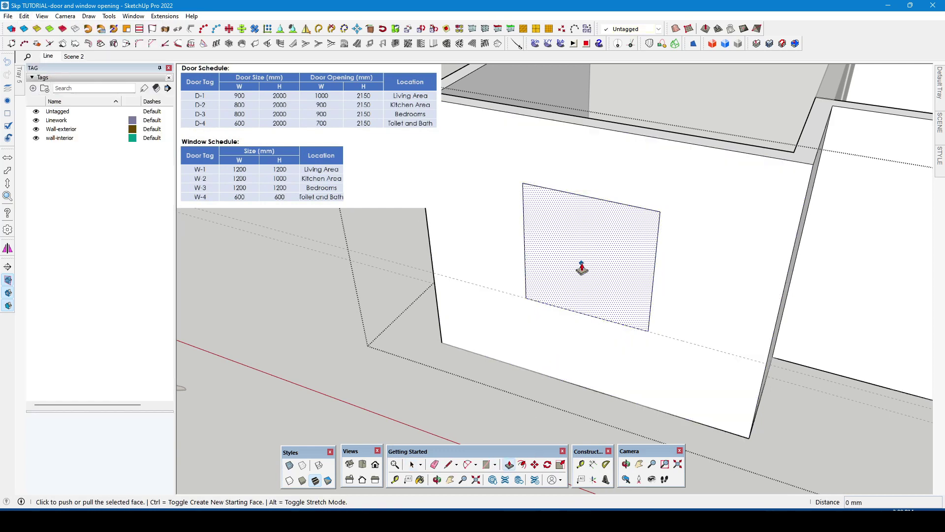
click(582, 270)
click(635, 259)
key(space)
key(Escape)
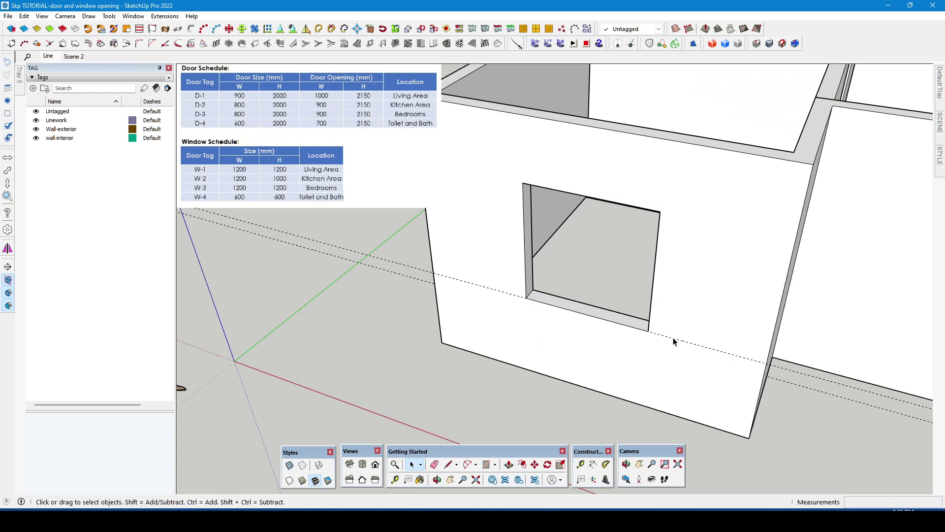
Step: Remove all guide lines with Edit > Delete Guides
click(24, 16)
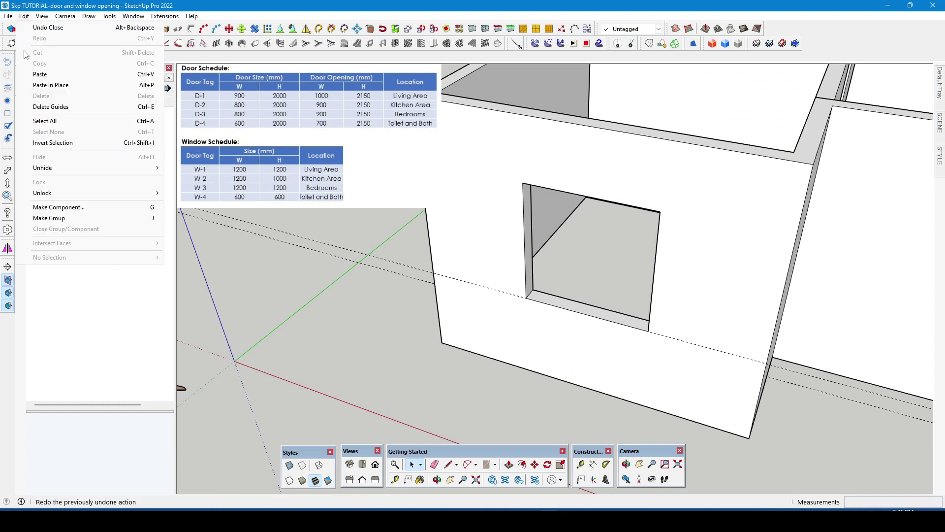
click(33, 109)
scroll(606, 239, down, 5)
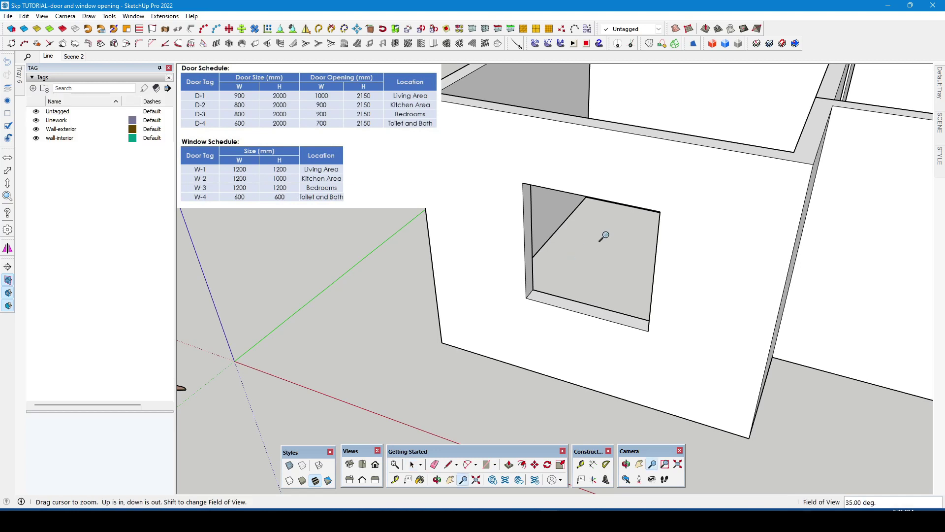
shift+middle_drag(706, 250, 611, 274)
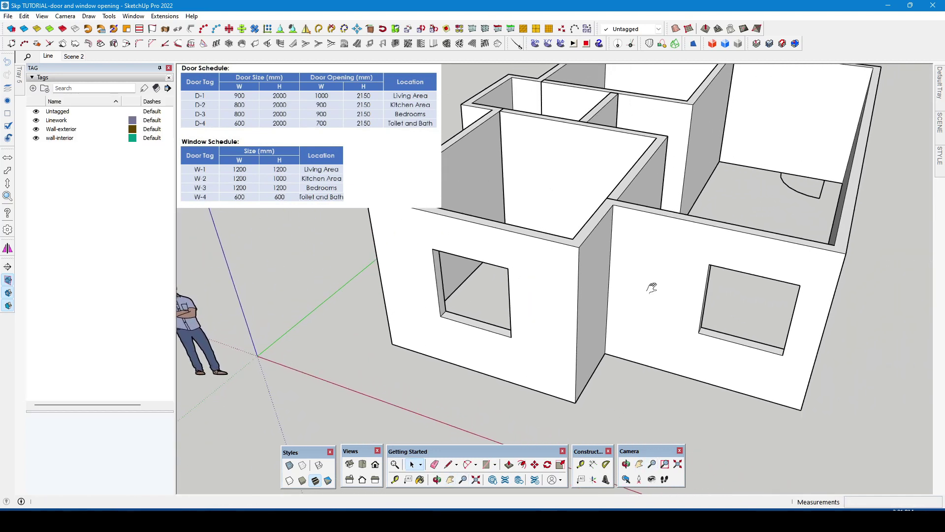
shift+middle_drag(664, 299, 581, 379)
key(space)
scroll(629, 295, up, 4)
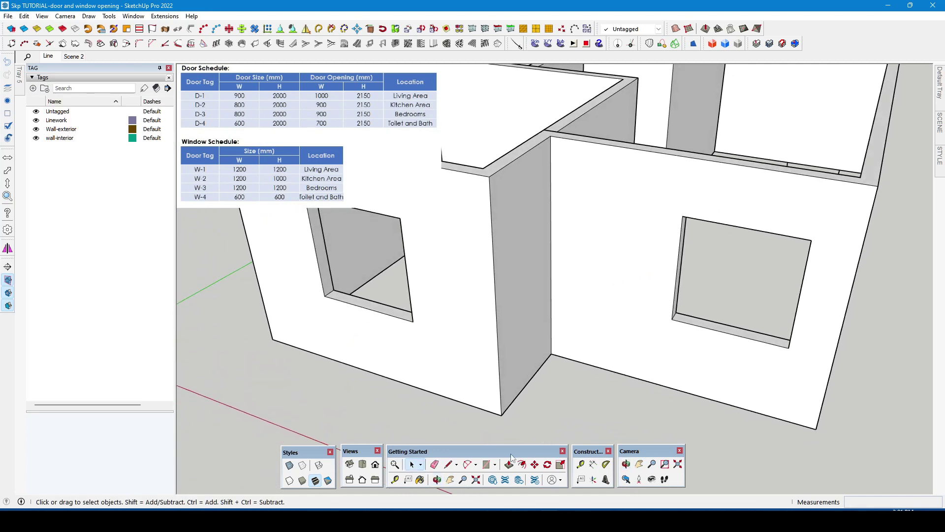
Step: Inside the exterior wall group, draw a tall door rectangle beside the window
double_click(586, 316)
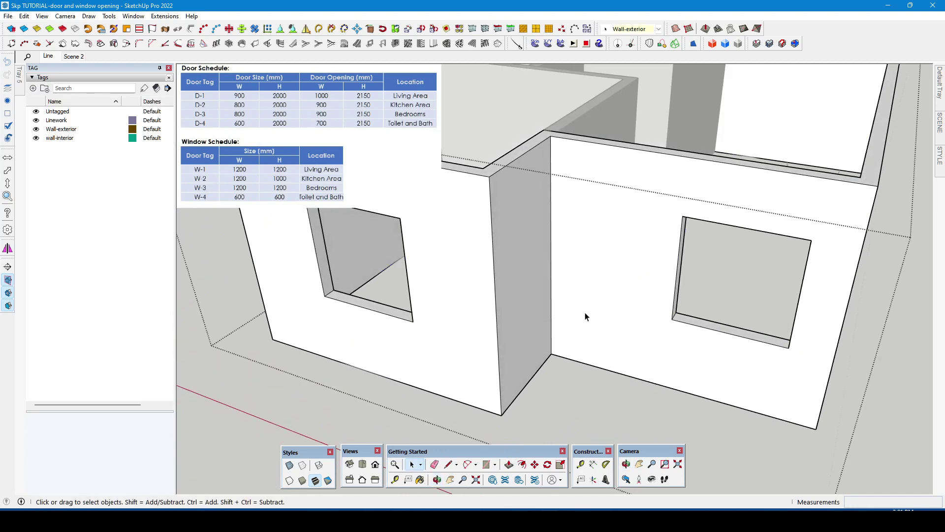
click(489, 466)
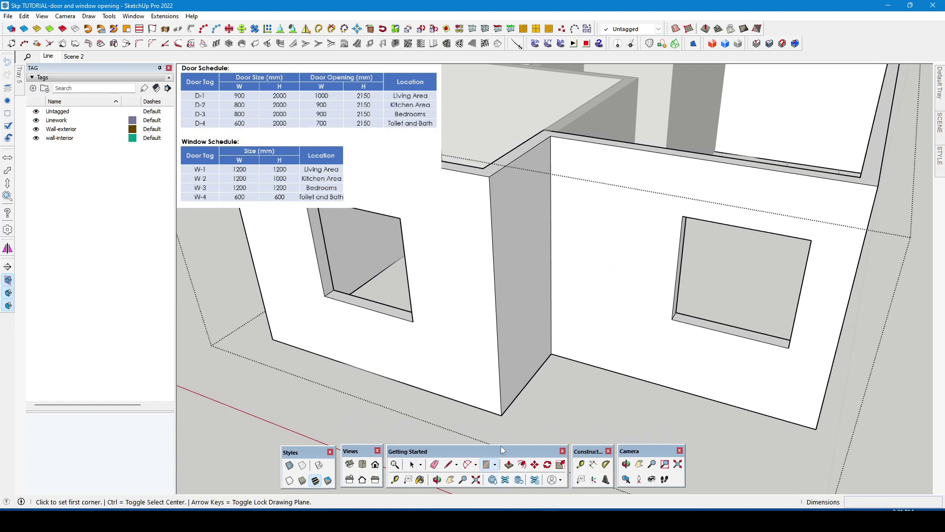
click(563, 354)
click(652, 206)
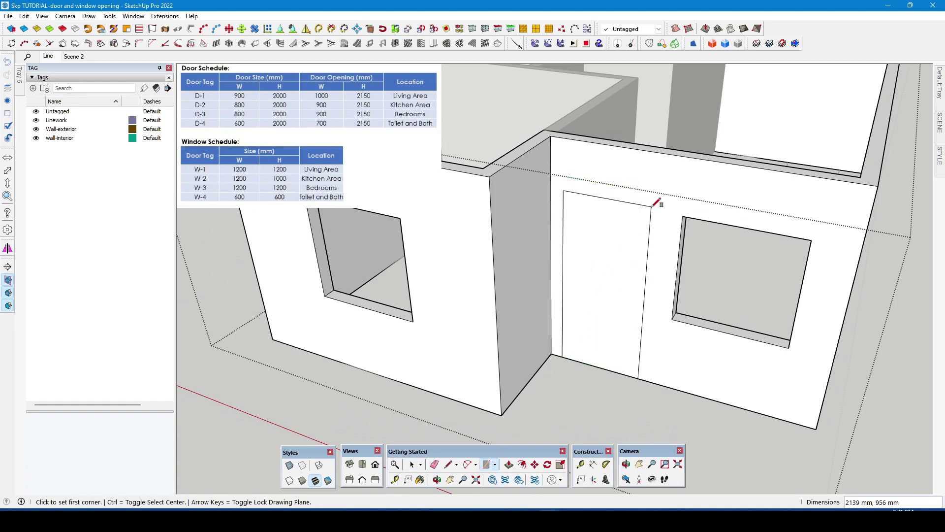
key(space)
Step: Scale the door rectangle about its centre to a width of 1000 mm
click(616, 236)
click(560, 465)
click(644, 299)
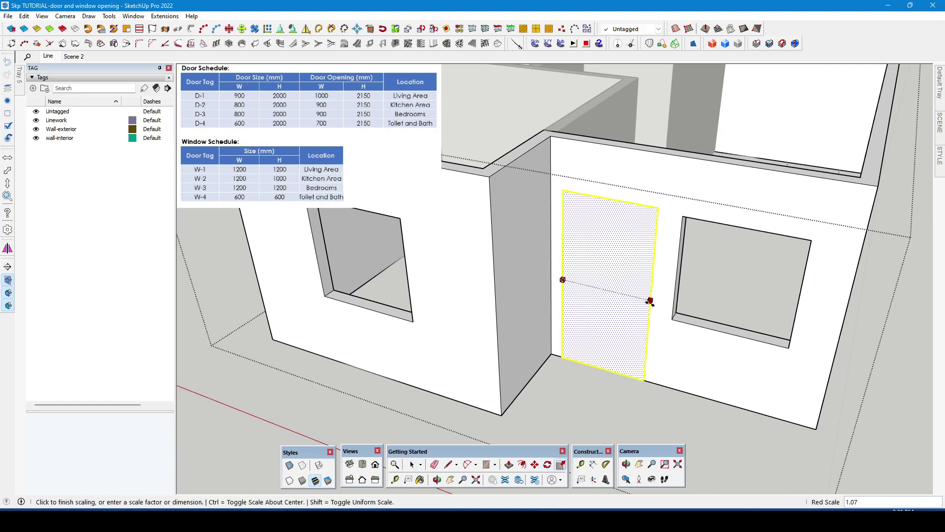
key(Escape)
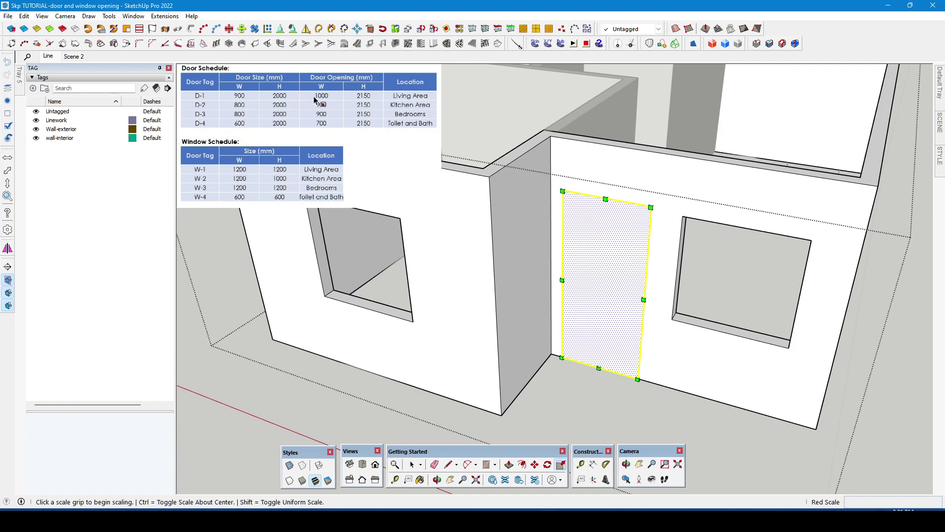
key(ctrl)
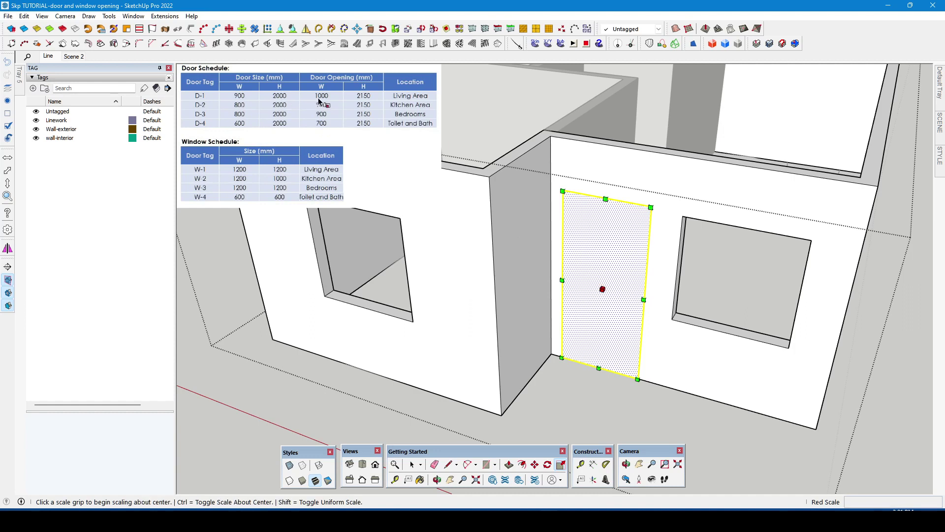
click(644, 299)
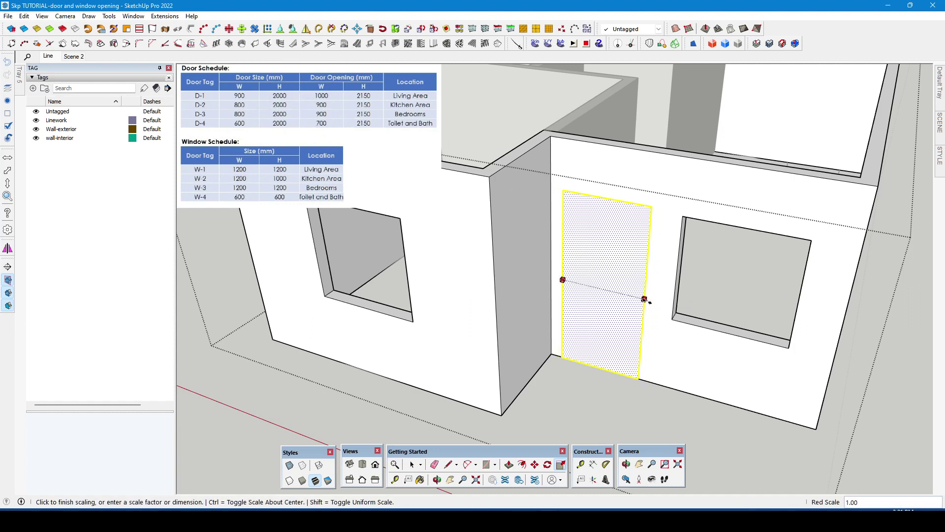
click(659, 306)
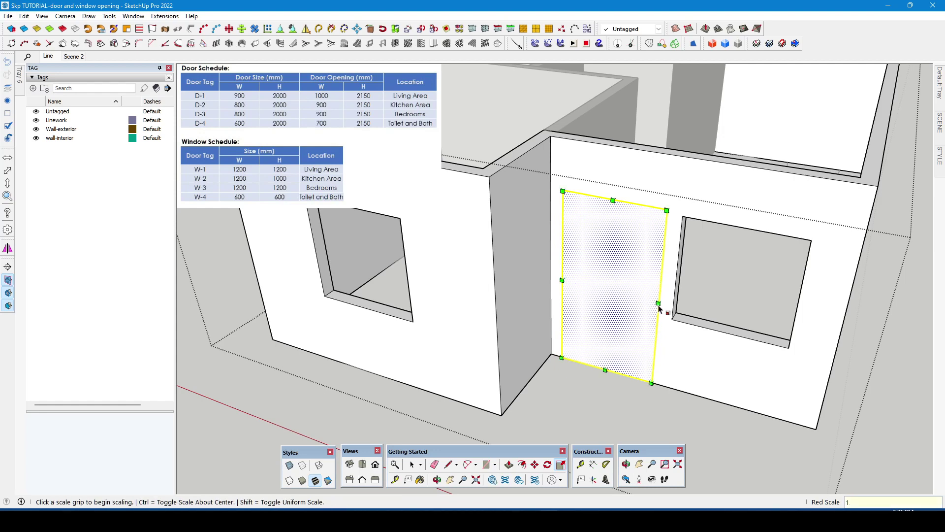
text(1000)
text(mm)
key(Return)
key(space)
key(k)
middle_drag(588, 346, 601, 356)
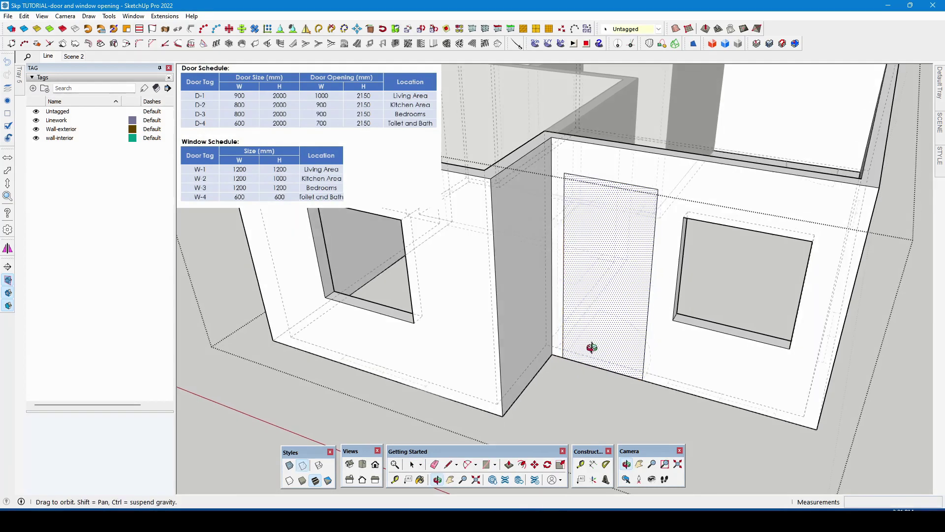
scroll(592, 358, up, 3)
Step: Move the door rectangle so it lines up against the wall corner
scroll(597, 365, up, 5)
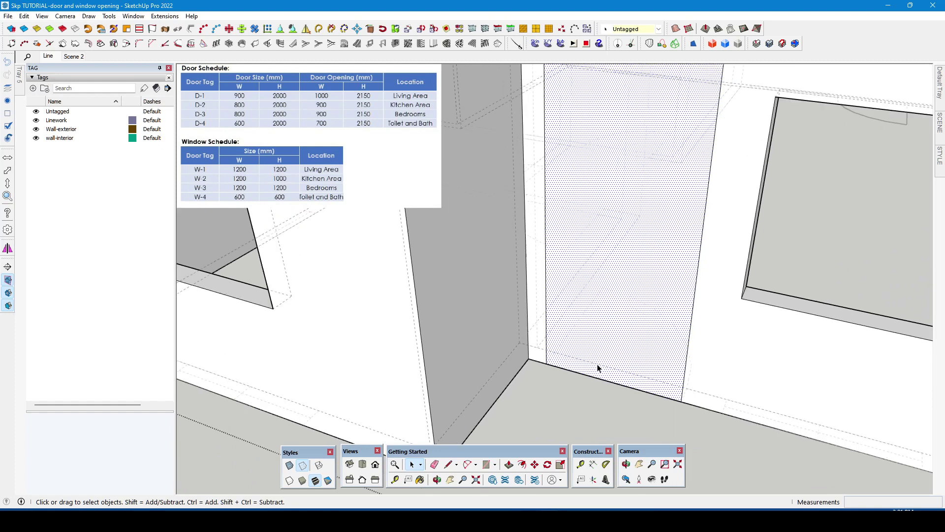
click(578, 373)
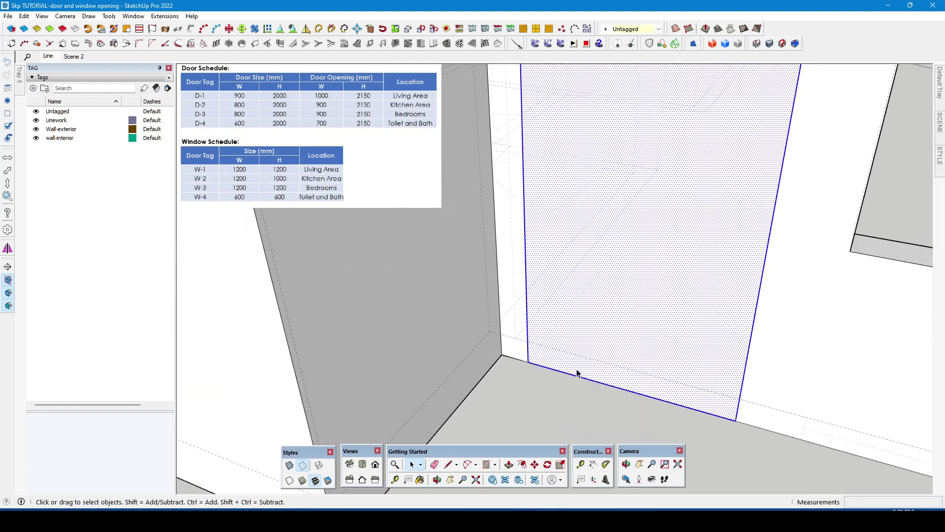
key(m)
click(528, 363)
click(570, 374)
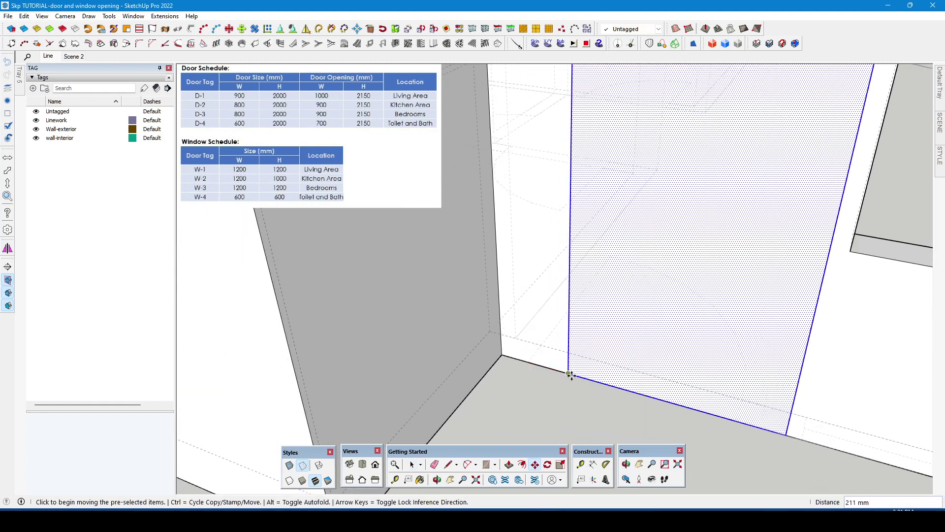
click(570, 375)
click(529, 362)
key(space)
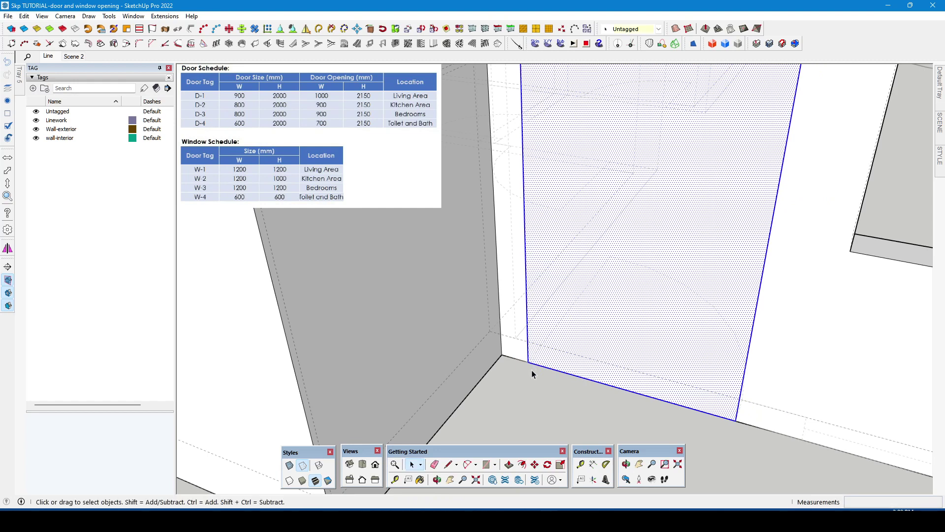
Step: Turn off the dashed back edges
scroll(533, 385, down, 4)
middle_drag(563, 344, 552, 335)
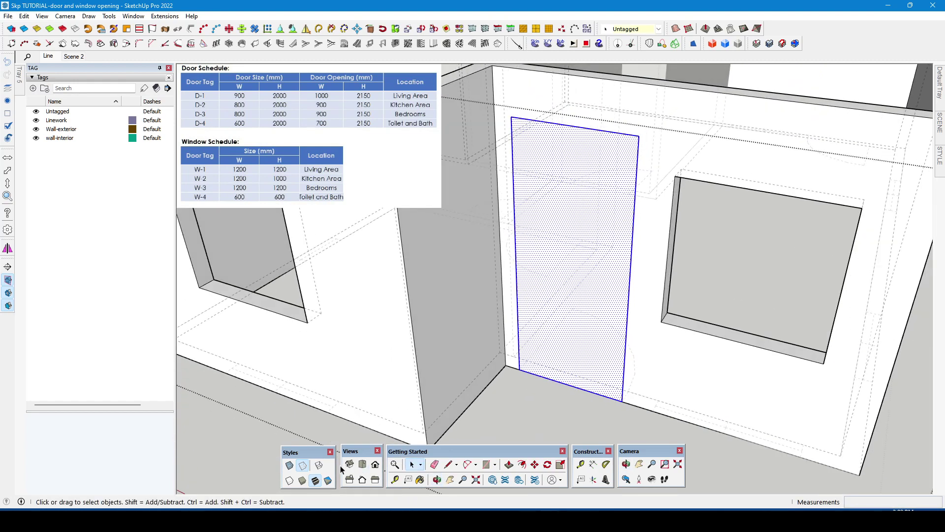
click(303, 466)
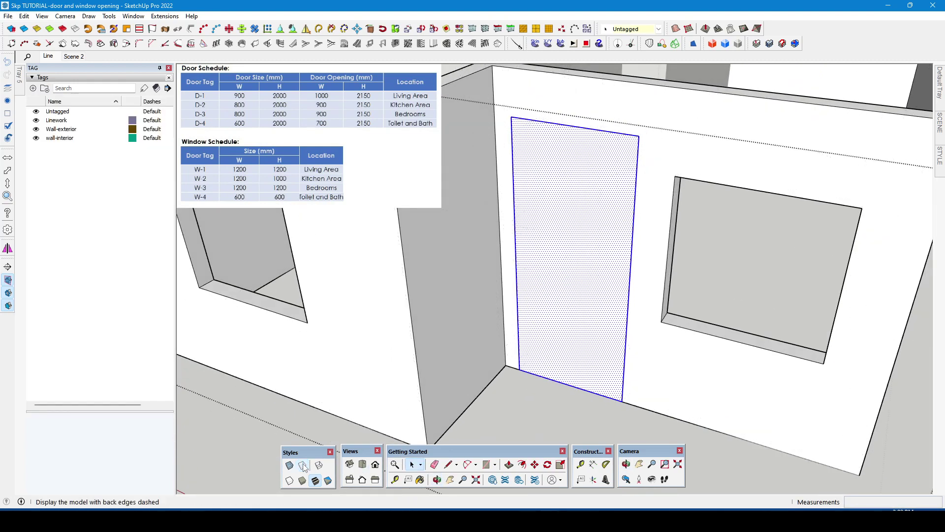
click(509, 464)
Step: Push the door face through the exterior wall to form the doorway
click(554, 363)
click(592, 330)
key(space)
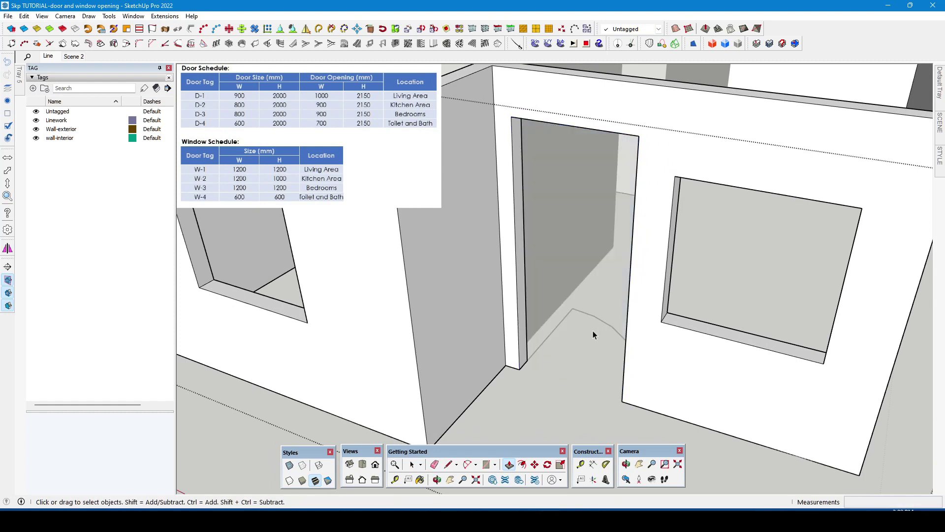
Step: Hide the Wall-exterior tag so only the interior walls remain visible
scroll(623, 381, down, 10)
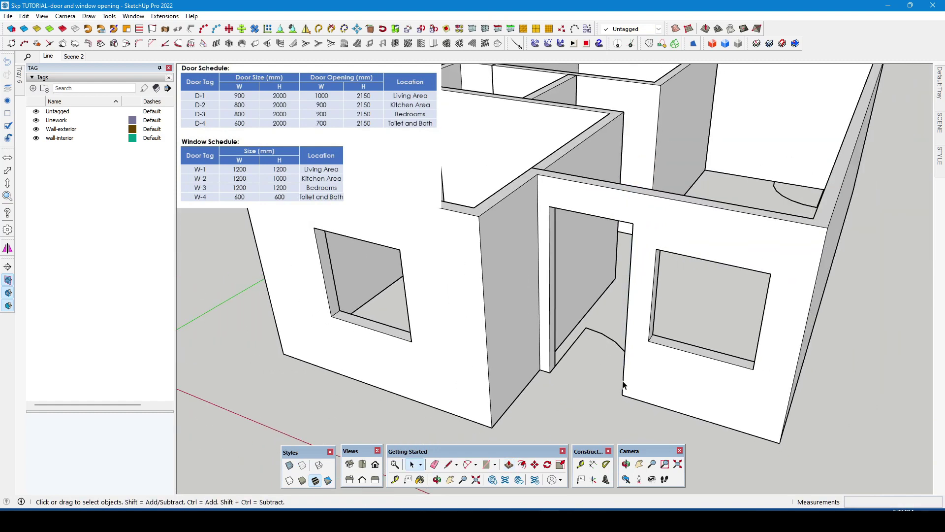
middle_drag(647, 337, 656, 234)
click(634, 236)
double_click(634, 233)
key(Escape)
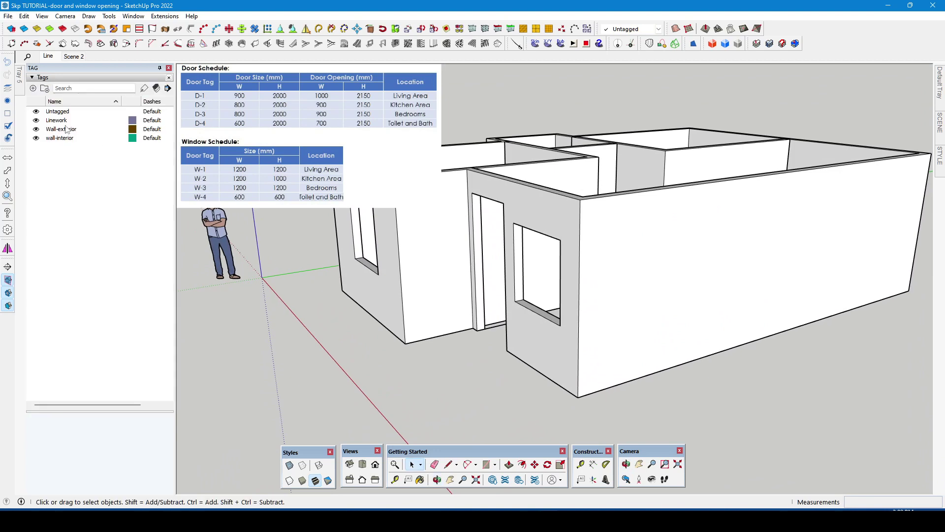
click(36, 129)
Step: Draw a door rectangle at the base of the wall
middle_drag(577, 250, 670, 176)
scroll(629, 239, down, 5)
middle_drag(629, 238, 645, 293)
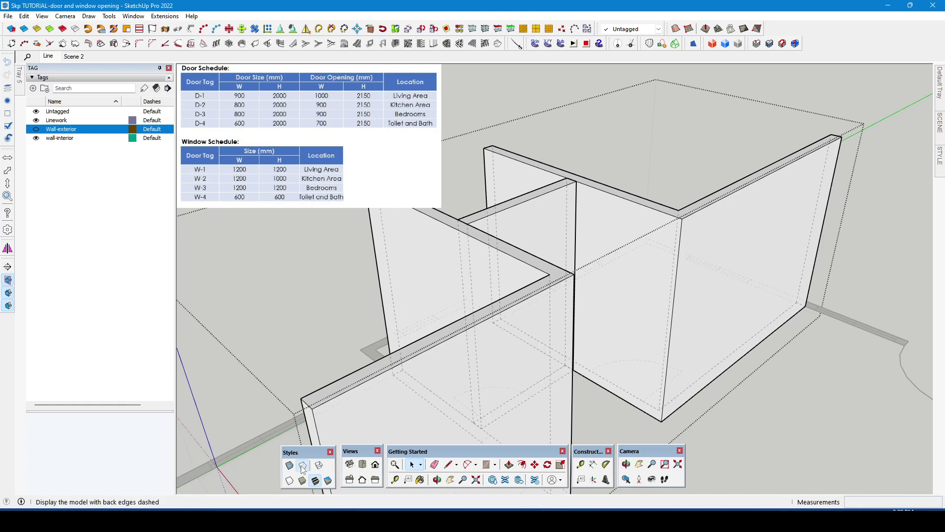
scroll(609, 363, up, 6)
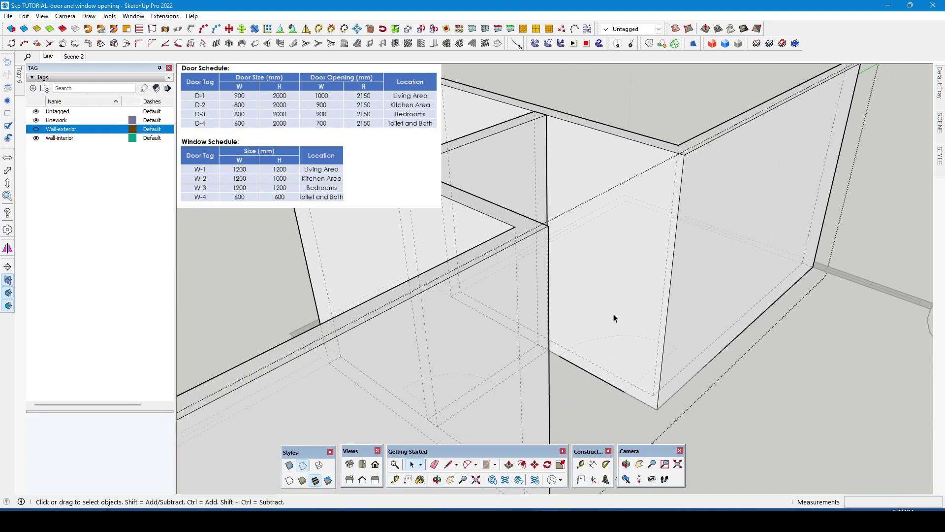
click(487, 466)
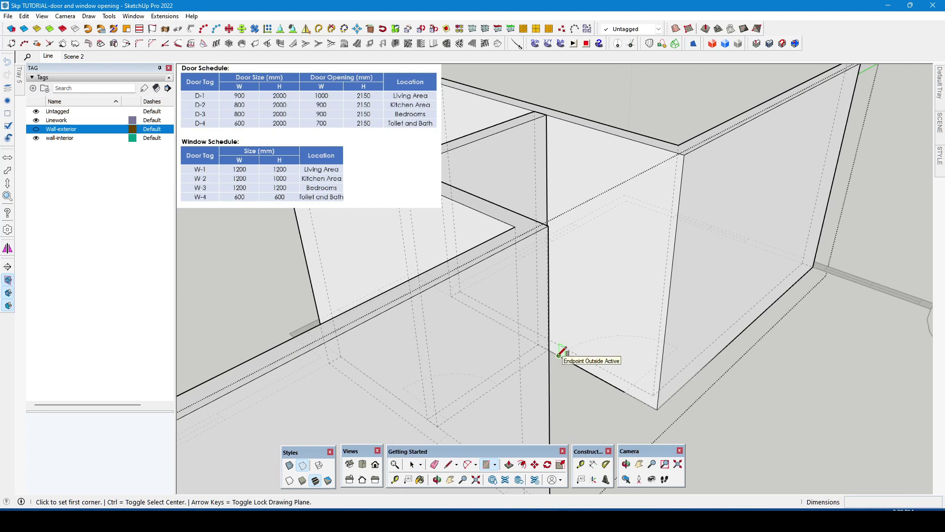
click(560, 354)
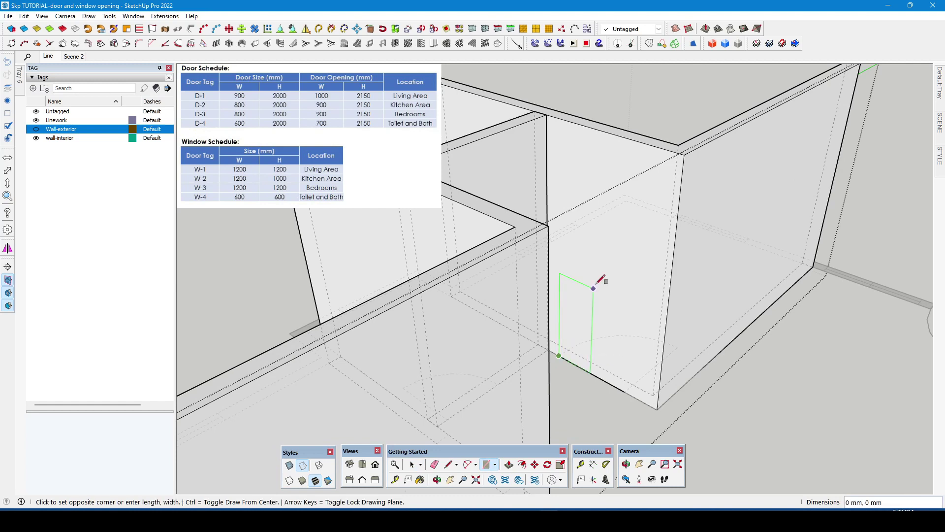
click(635, 176)
key(space)
Step: Narrow the door rectangle's width with the Scale tool
click(591, 320)
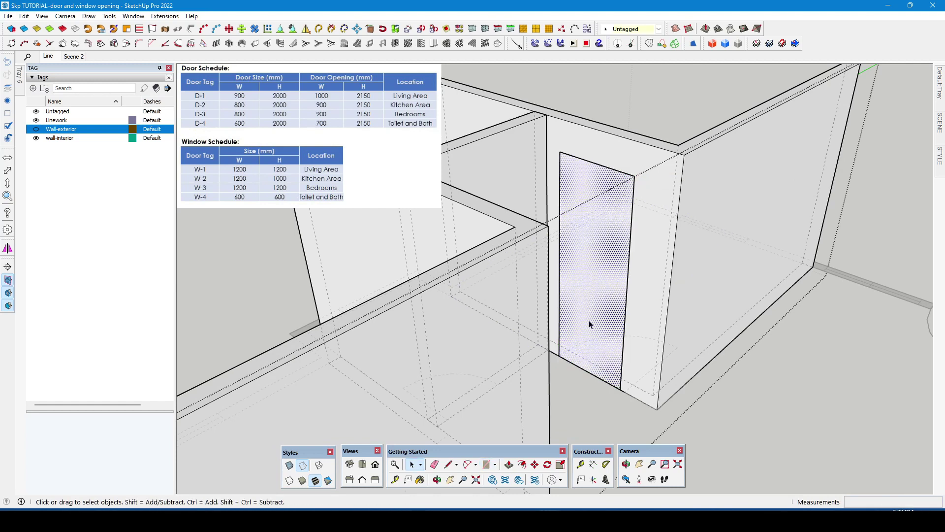
click(560, 464)
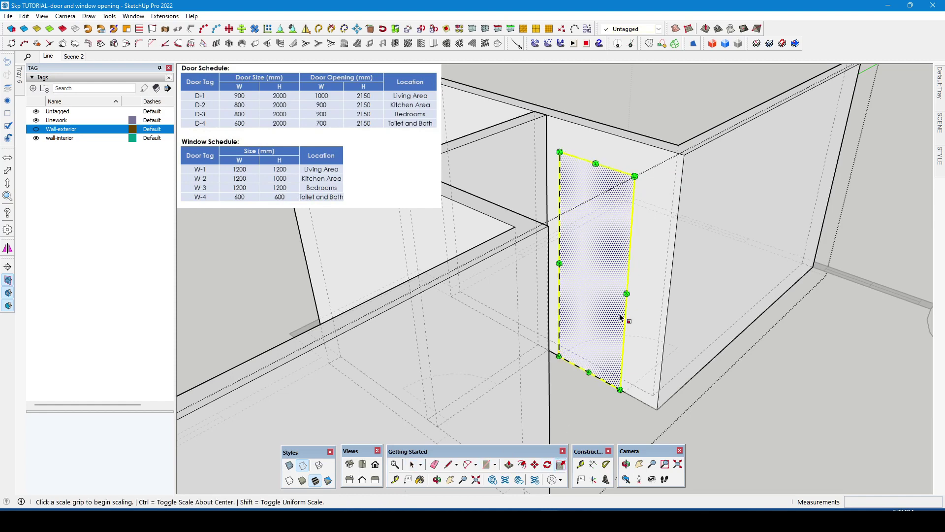
click(627, 294)
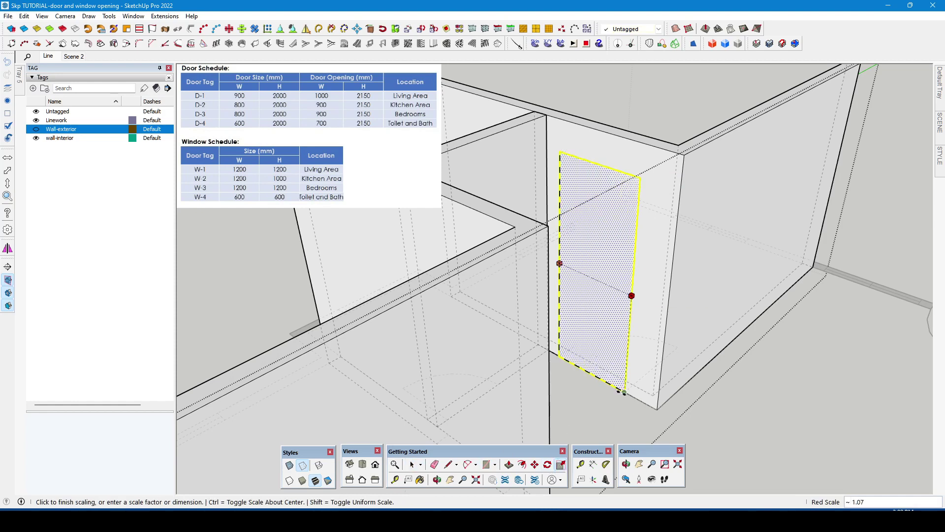
scroll(623, 390, up, 3)
scroll(625, 394, down, 2)
click(627, 393)
scroll(626, 393, down, 3)
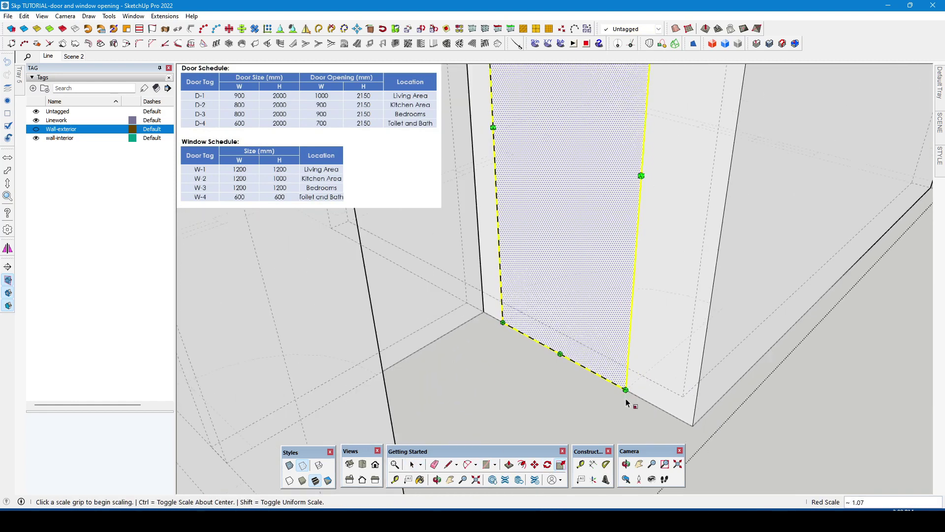
Step: Scale the door rectangle's height to 2150 mm
click(594, 117)
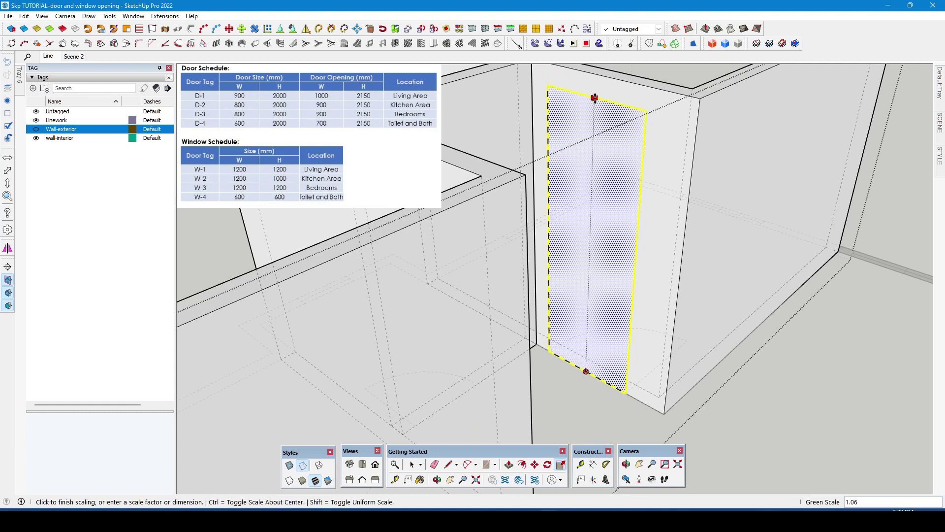
click(596, 107)
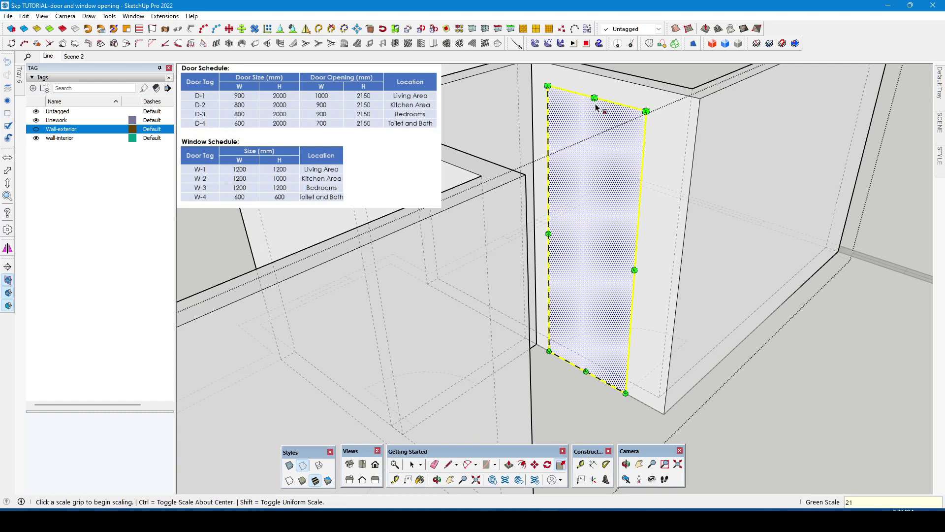
key(Return)
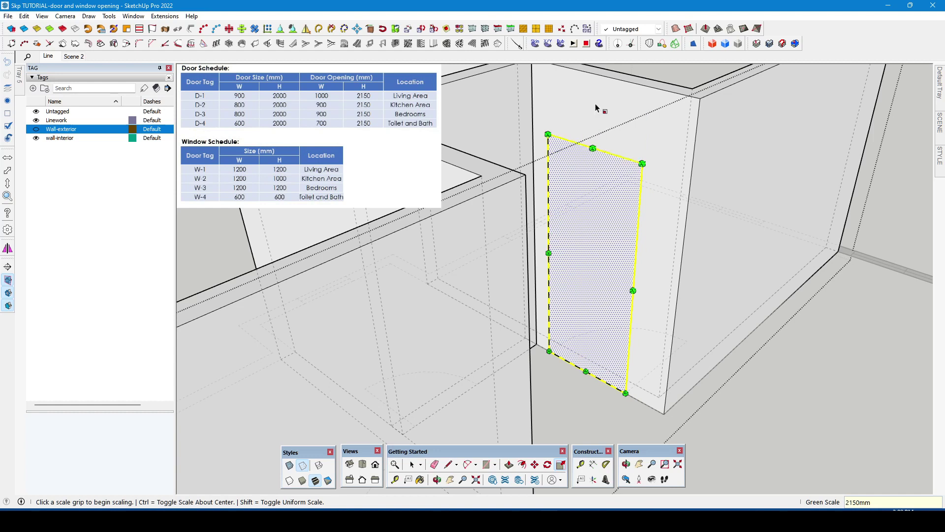
key(space)
click(600, 238)
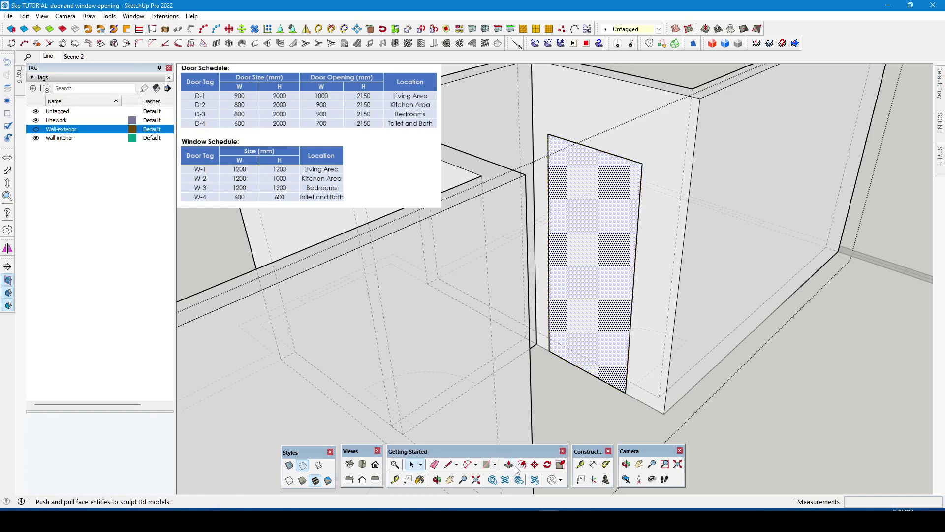
click(509, 465)
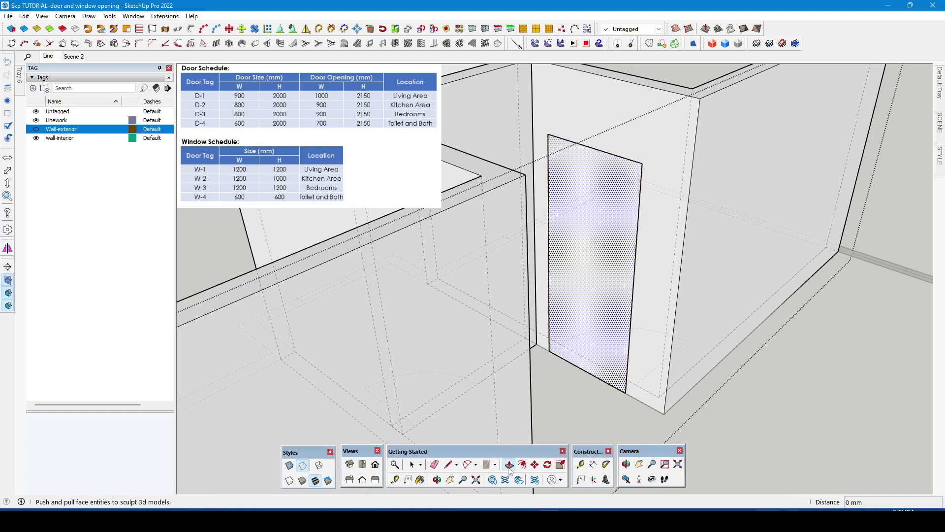
Step: Abandon the failed push and cut the door rectangle to the clipboard
key(Escape)
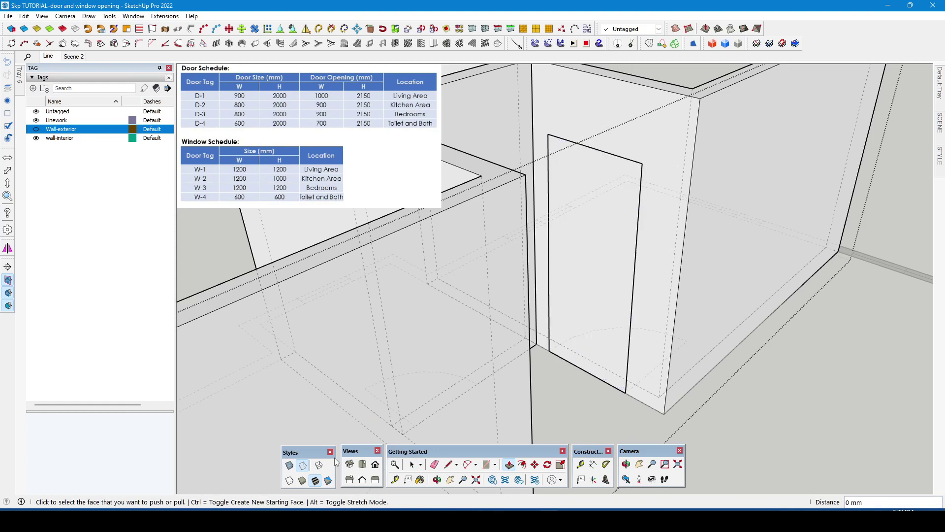
click(608, 313)
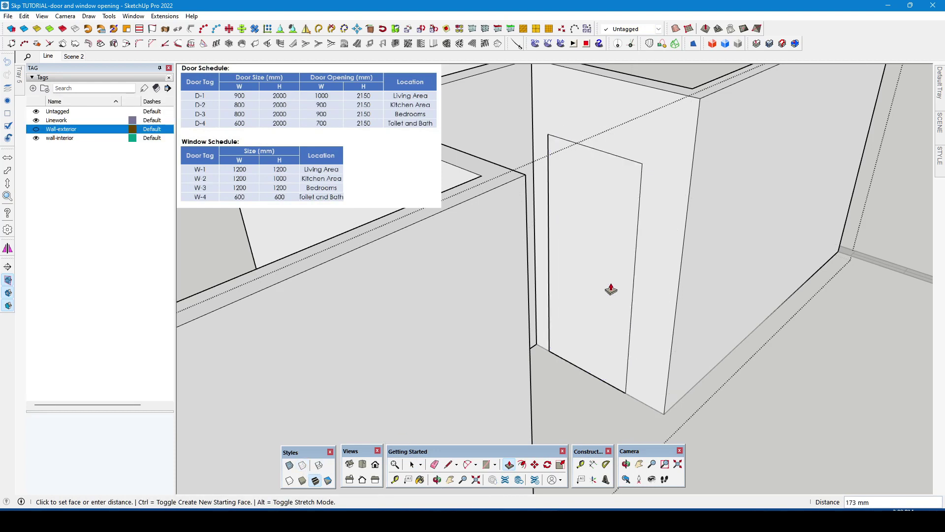
key(space)
click(655, 190)
double_click(635, 205)
click(24, 16)
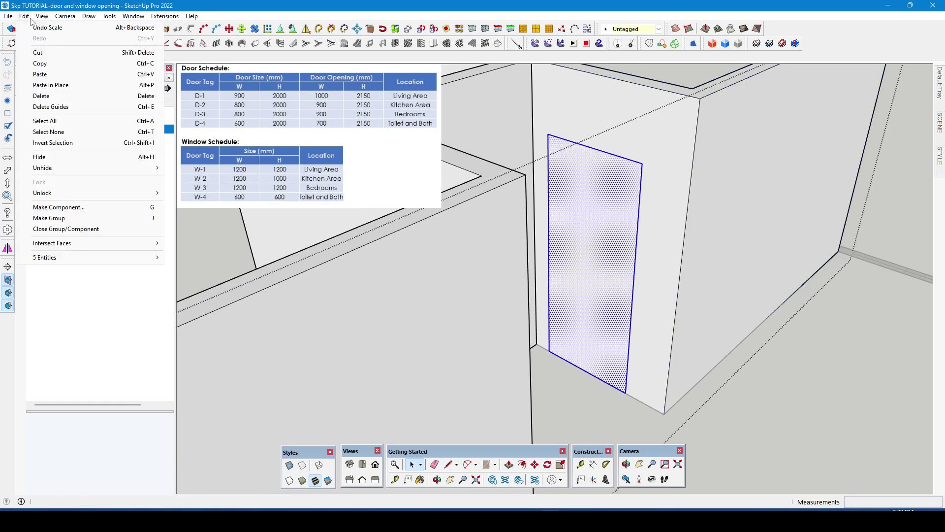
click(33, 52)
Step: Paste the door rectangle in place inside the wall group
double_click(605, 175)
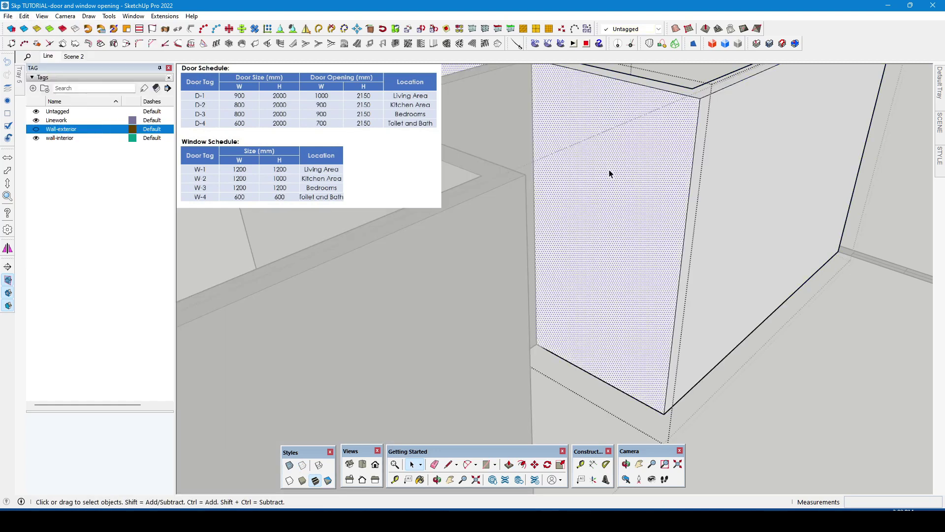
click(607, 173)
click(23, 16)
click(49, 85)
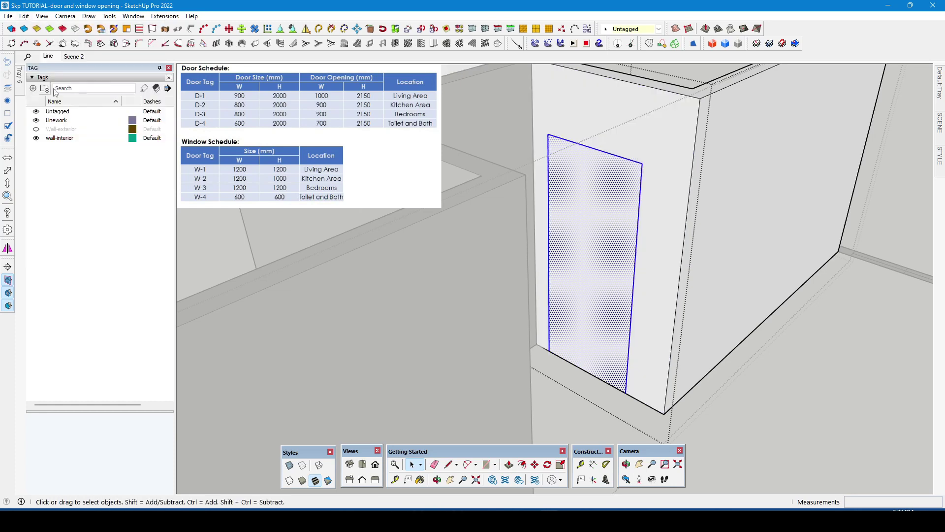
Step: Push the door face 150 mm through the wall and exit the group
click(510, 465)
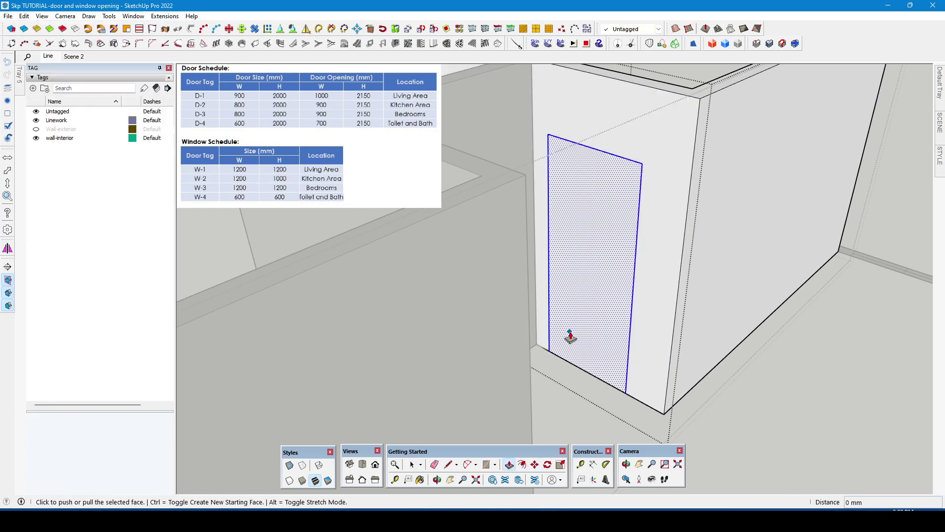
click(571, 334)
click(606, 302)
key(space)
click(605, 297)
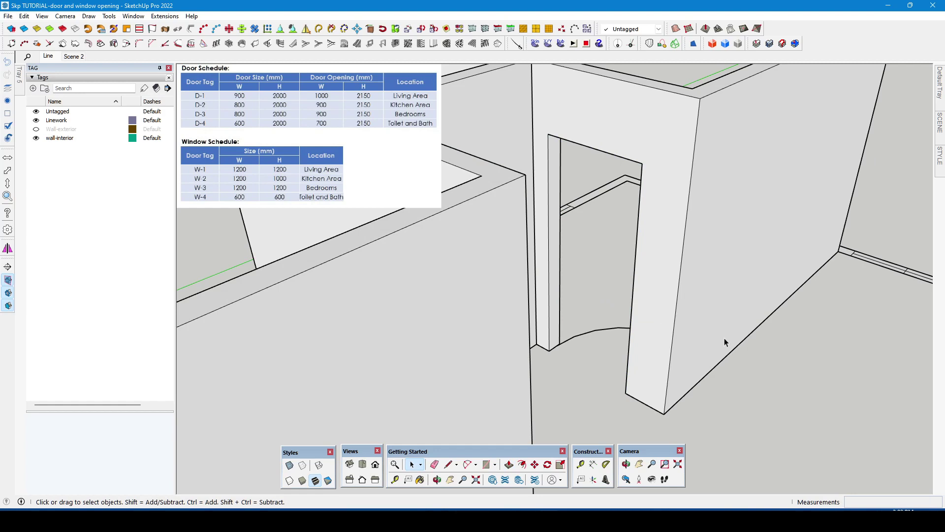
Step: Show dashed back edges and open the interior wall's panel group for editing
scroll(692, 318, down, 5)
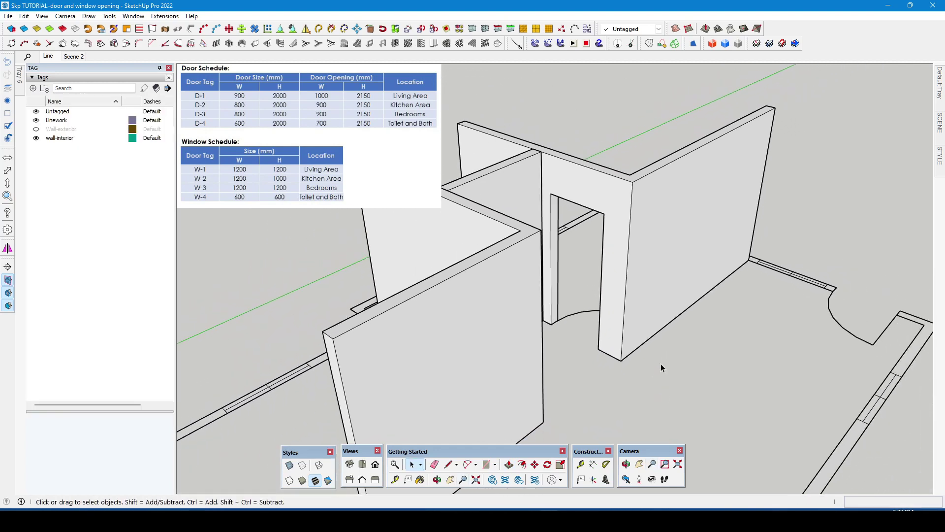
middle_drag(627, 311, 583, 307)
scroll(547, 366, up, 3)
click(302, 465)
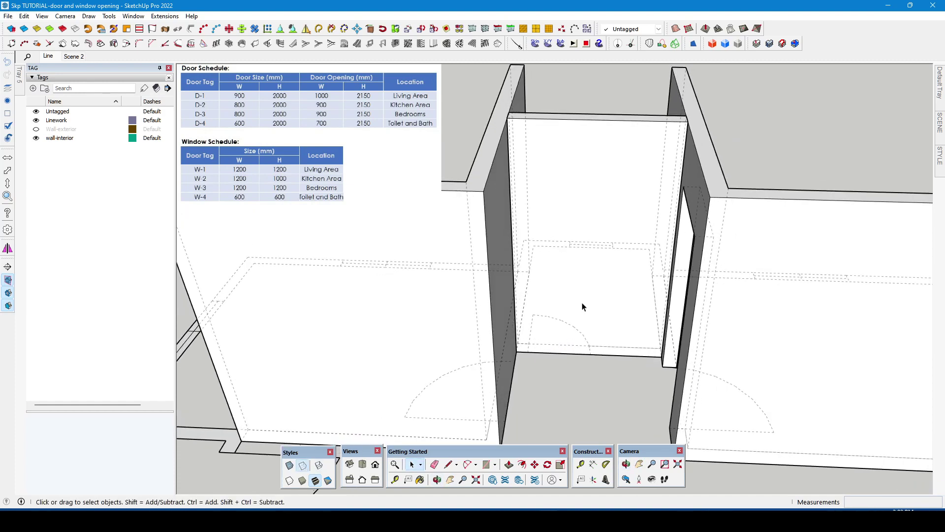
double_click(583, 307)
click(585, 205)
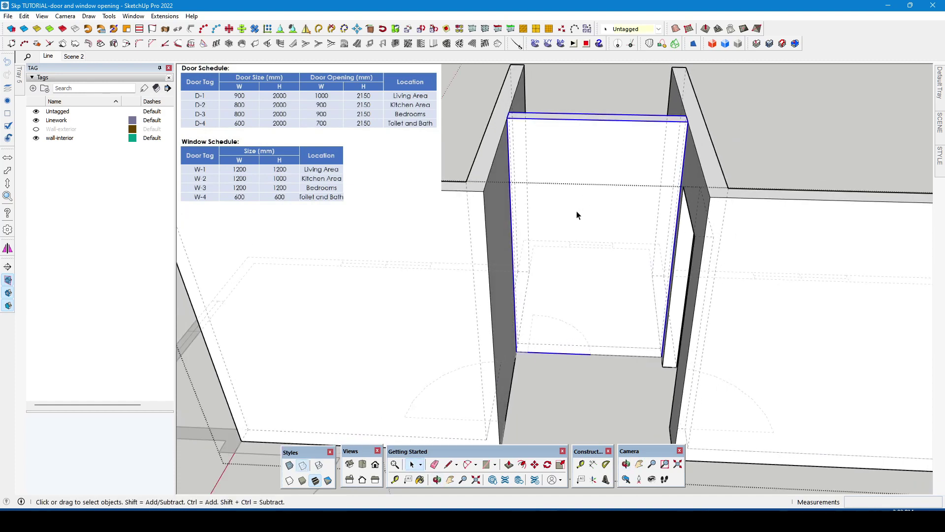
double_click(577, 215)
middle_drag(578, 215, 545, 229)
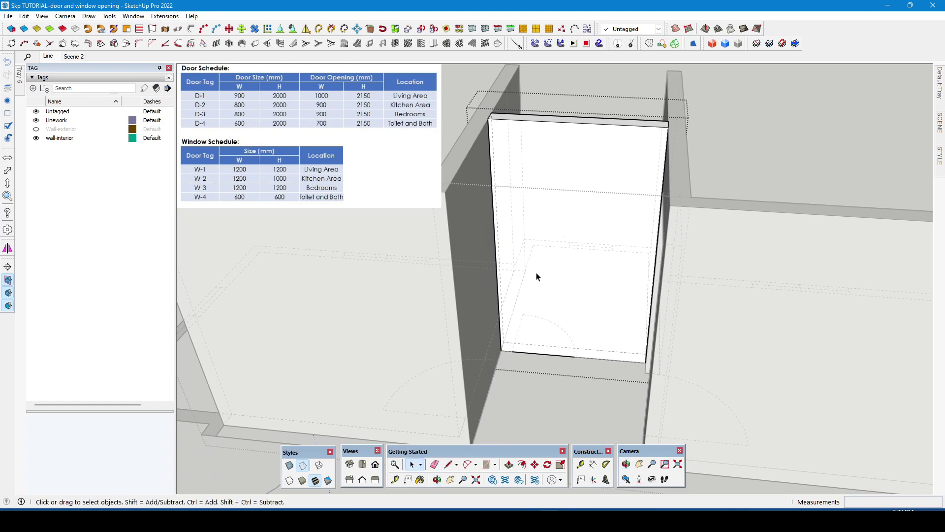
Step: Draw a rectangle from the panel's bottom-left corner up near its top
click(487, 465)
scroll(515, 354, up, 1)
click(513, 351)
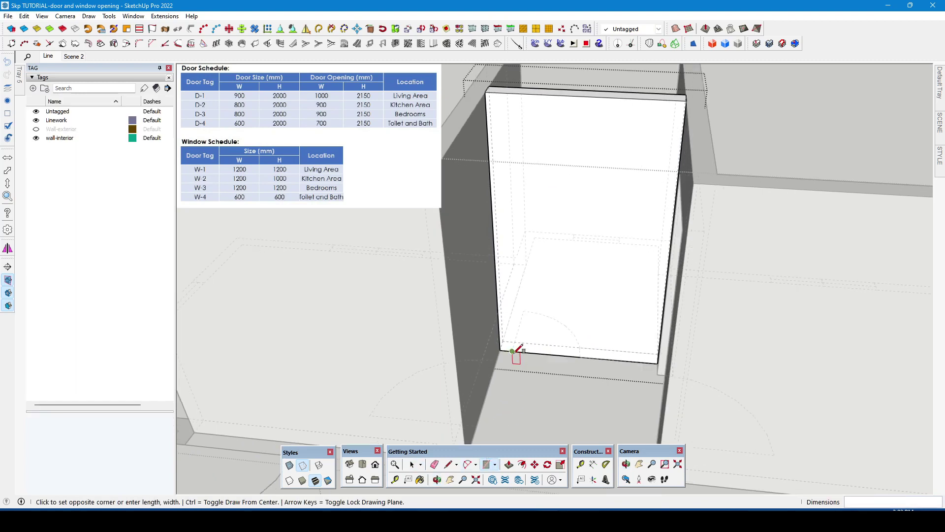
click(611, 153)
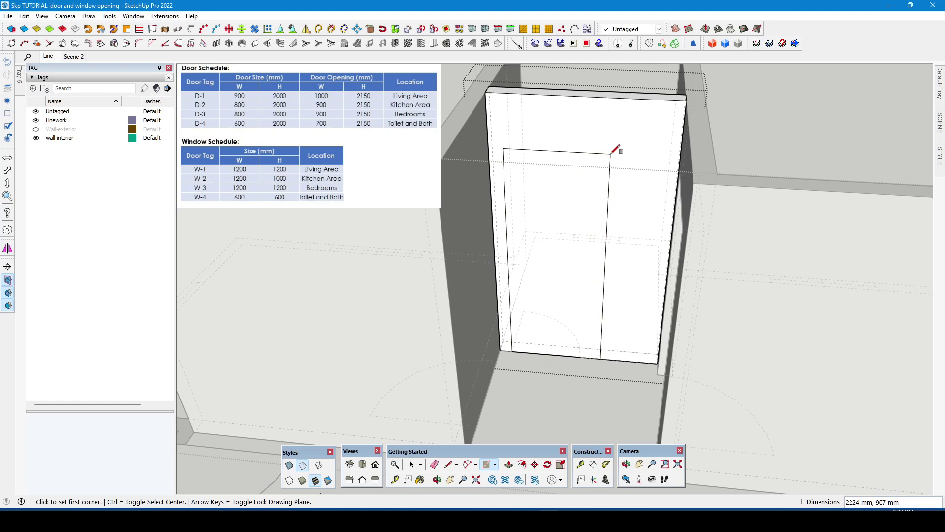
key(space)
Step: Narrow the rectangle and measure the opening width as 700 mm
click(580, 214)
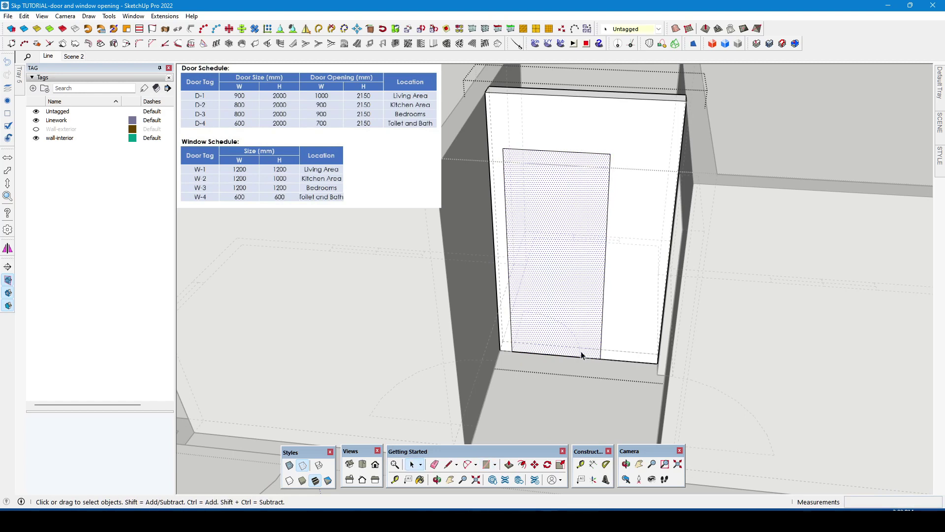
click(561, 464)
click(604, 266)
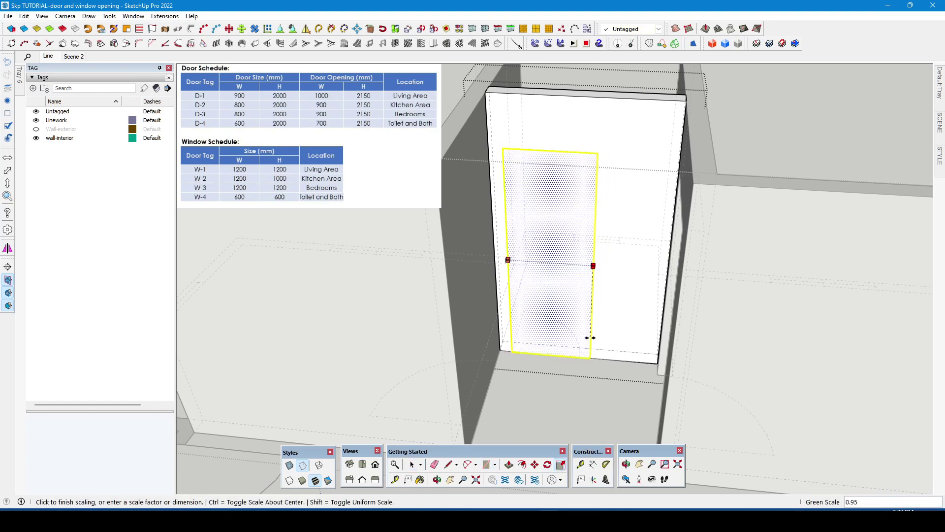
click(581, 357)
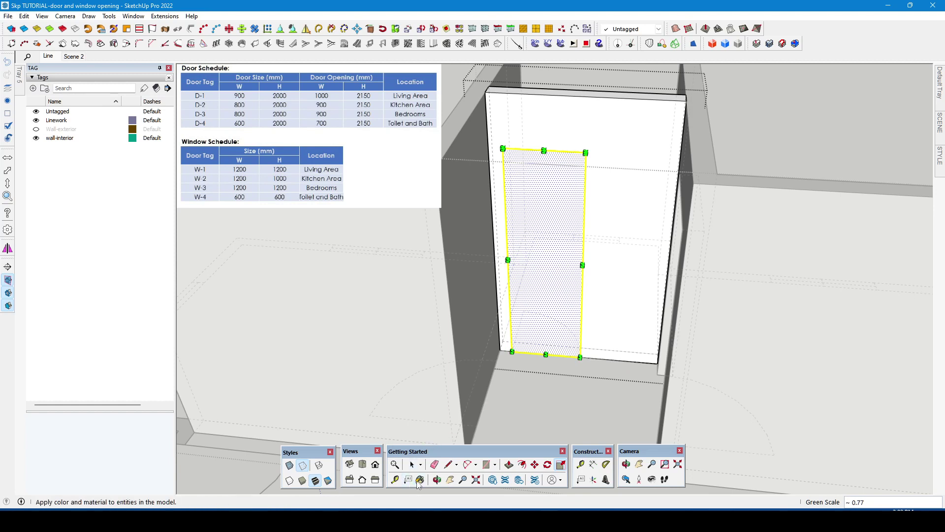
click(396, 481)
click(503, 148)
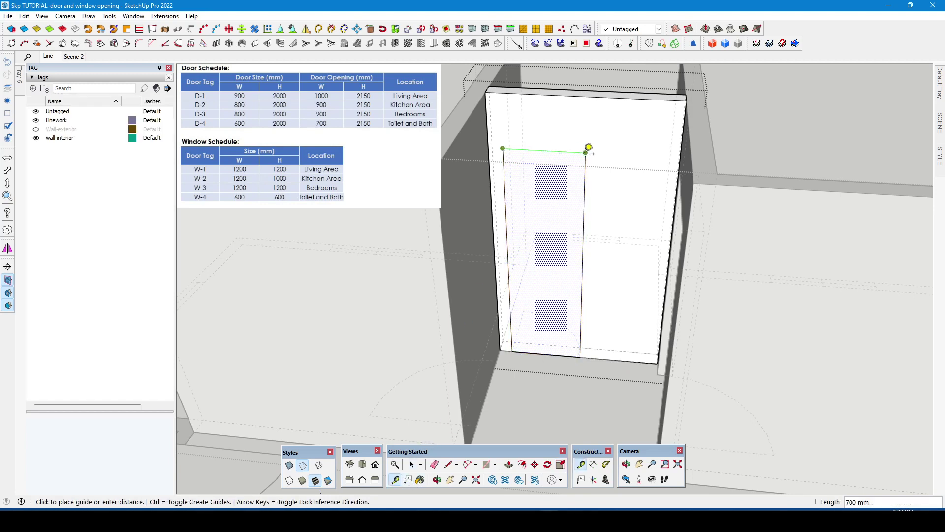
click(585, 153)
key(space)
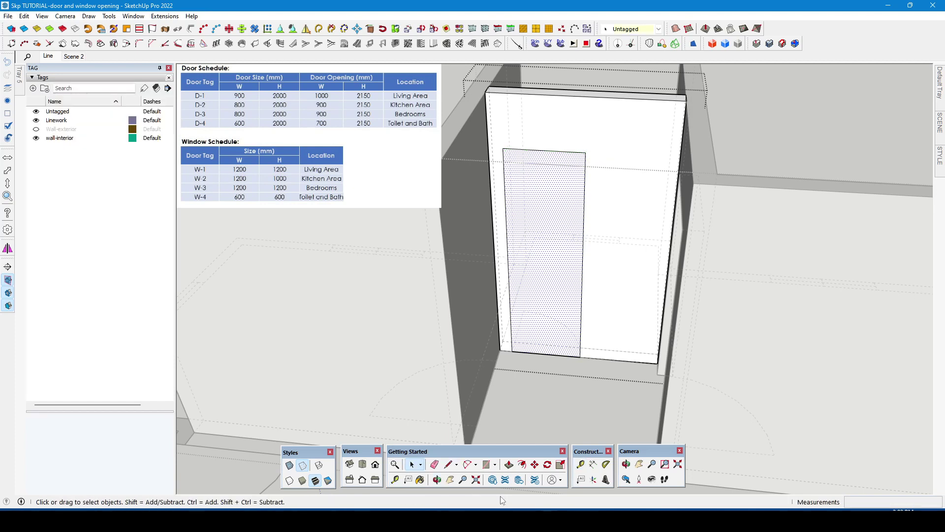
Step: Scale the rectangle's height down to 2150 mm
click(560, 464)
click(543, 150)
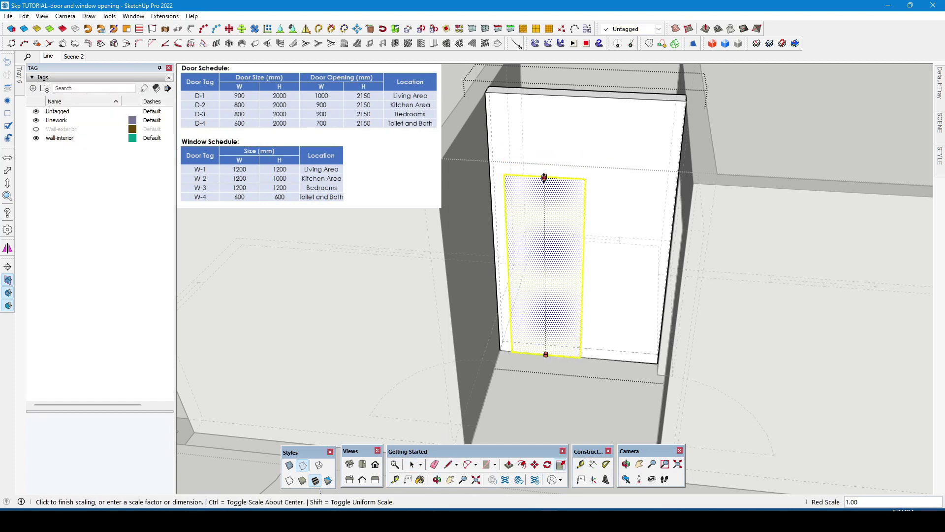
click(544, 191)
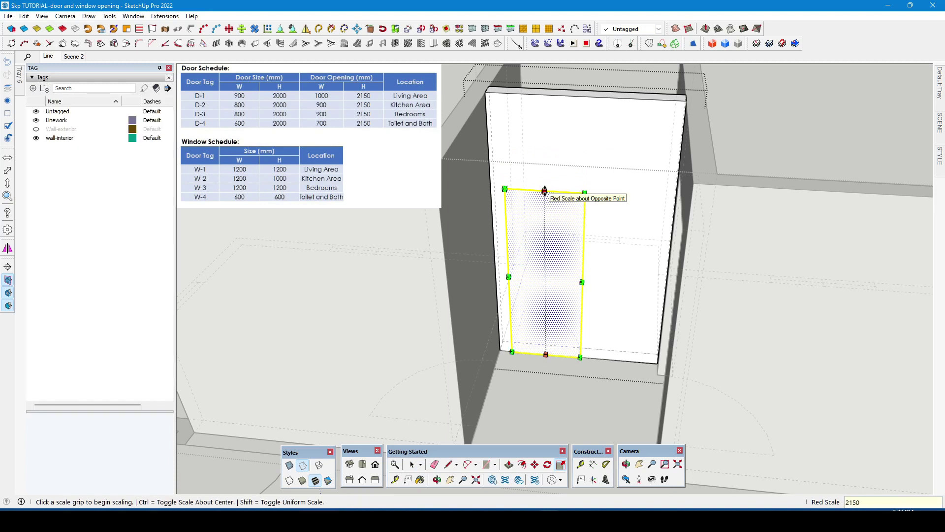
key(Return)
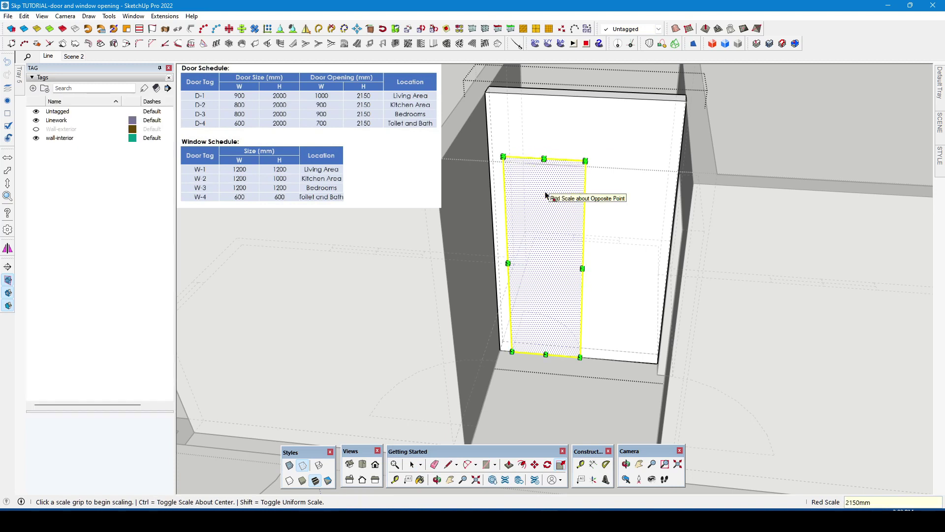
key(space)
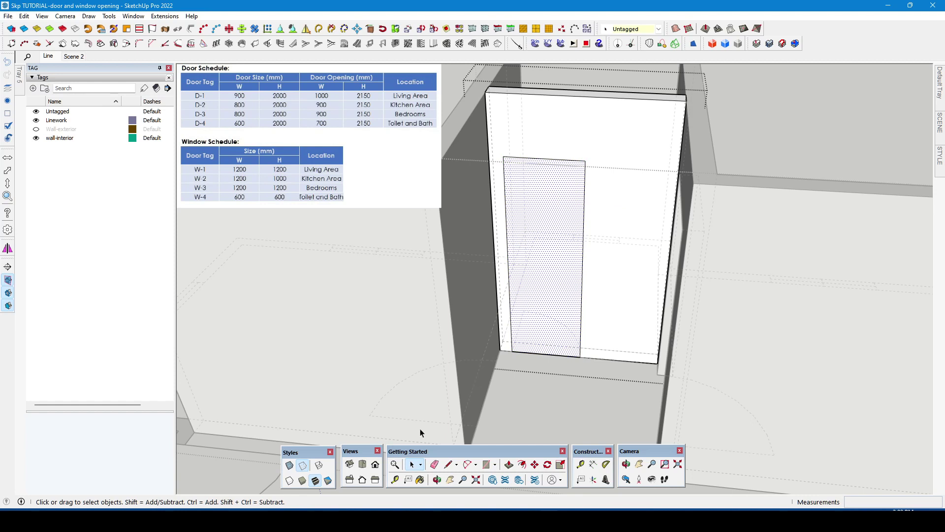
Step: Hide back edges and push the rectangle through the wall to cut the doorway
click(303, 465)
key(p)
click(545, 342)
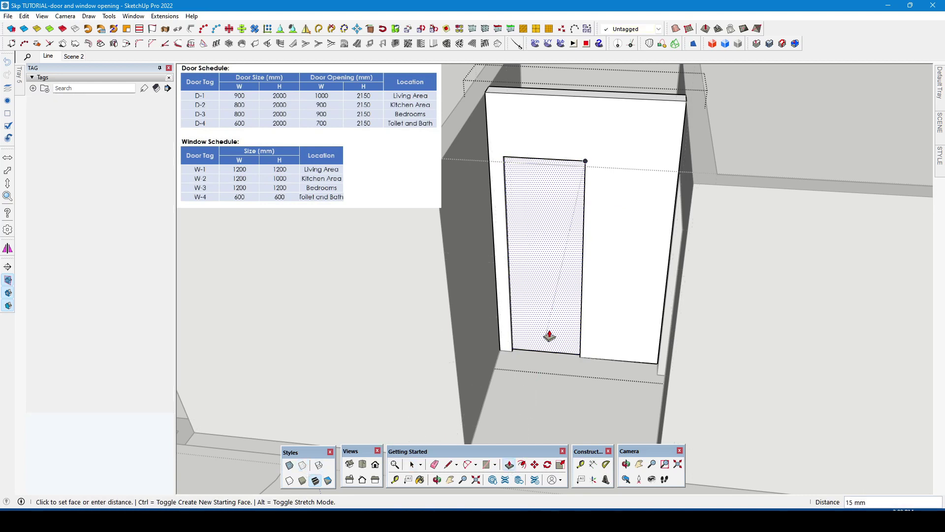
click(566, 305)
key(space)
key(Escape)
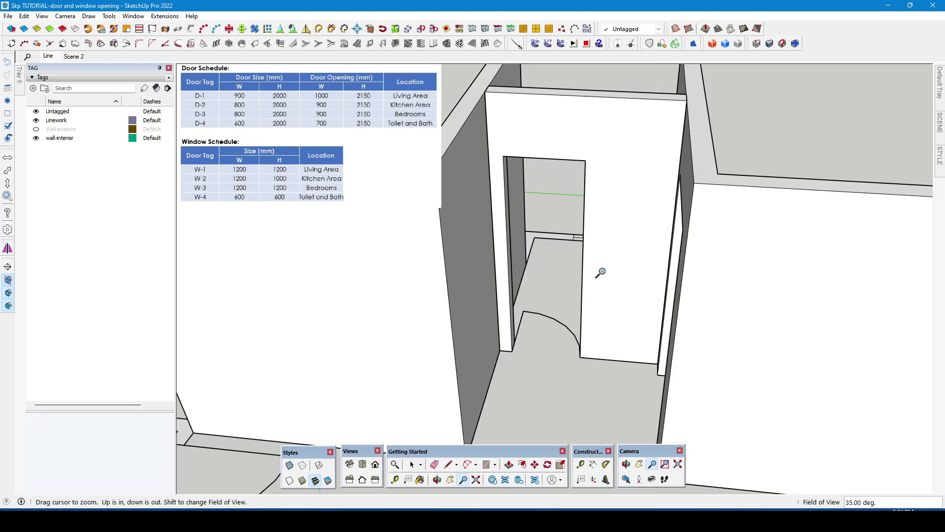
Step: Orbit around the new door opening and reopen the wall group
scroll(596, 308, down, 5)
middle_drag(598, 349, 553, 312)
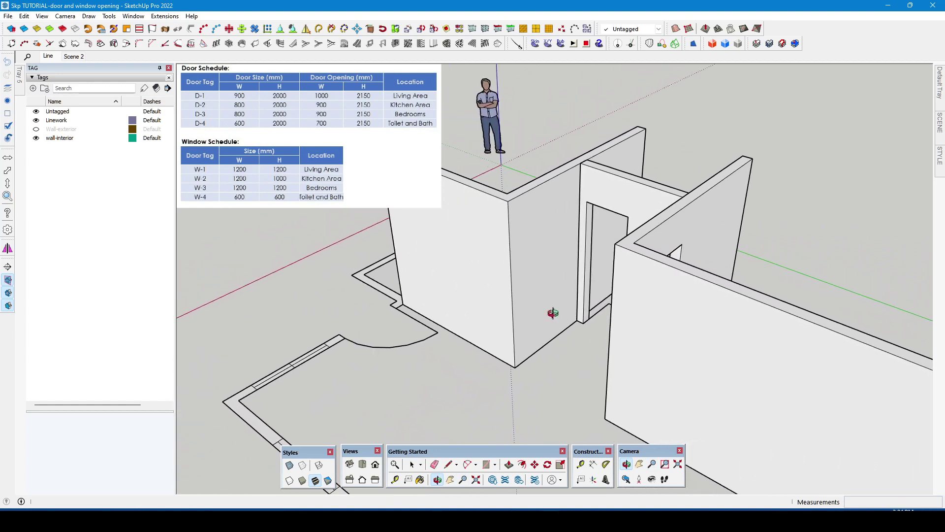
scroll(571, 276, up, 3)
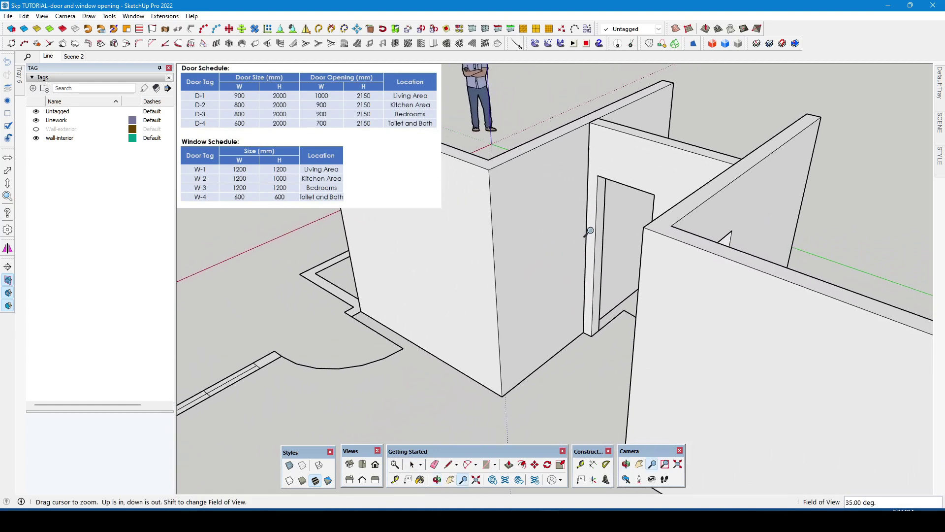
shift+middle_drag(574, 269, 579, 256)
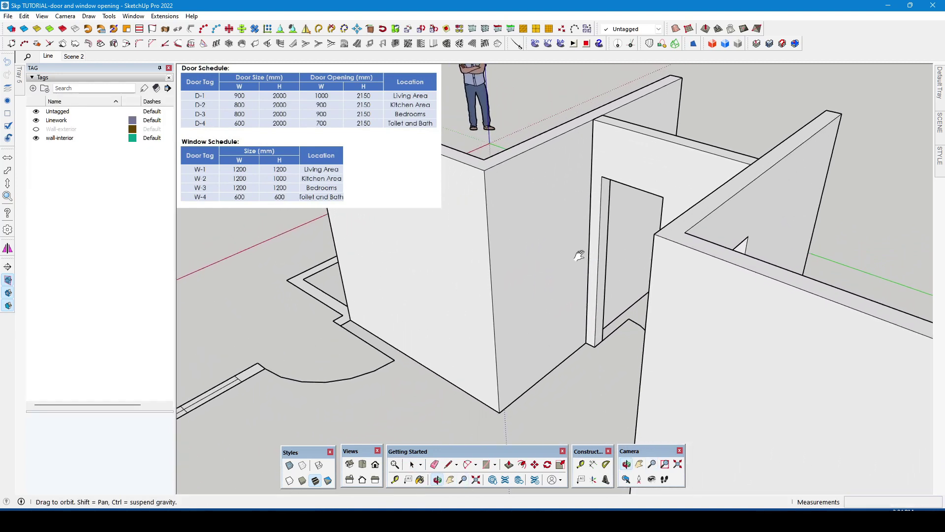
double_click(548, 255)
Step: Open the L-shaped wall group, show back edges, and draw a door rectangle on it
click(548, 256)
triple_click(548, 255)
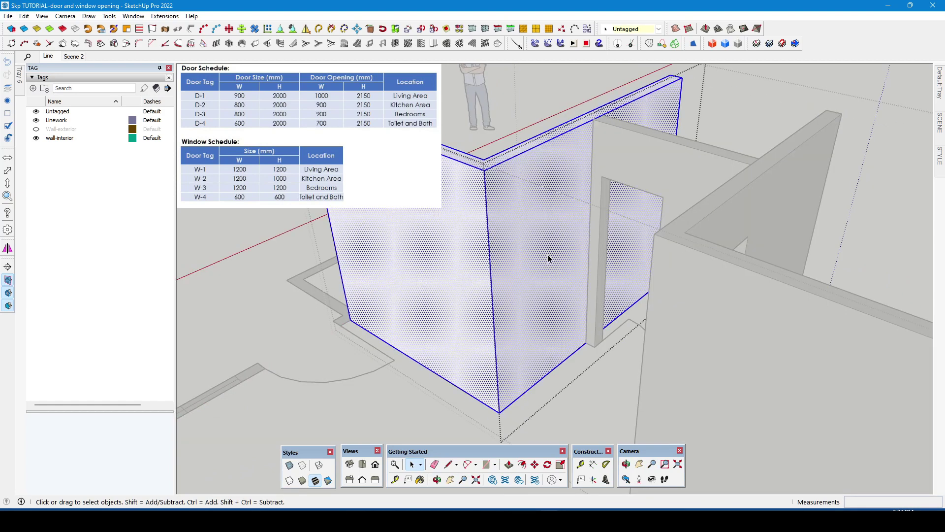
click(535, 290)
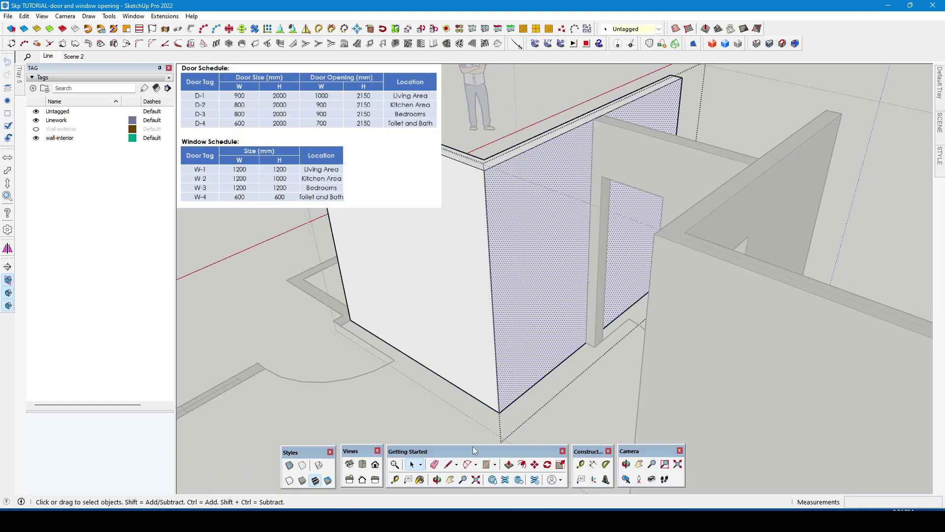
click(486, 464)
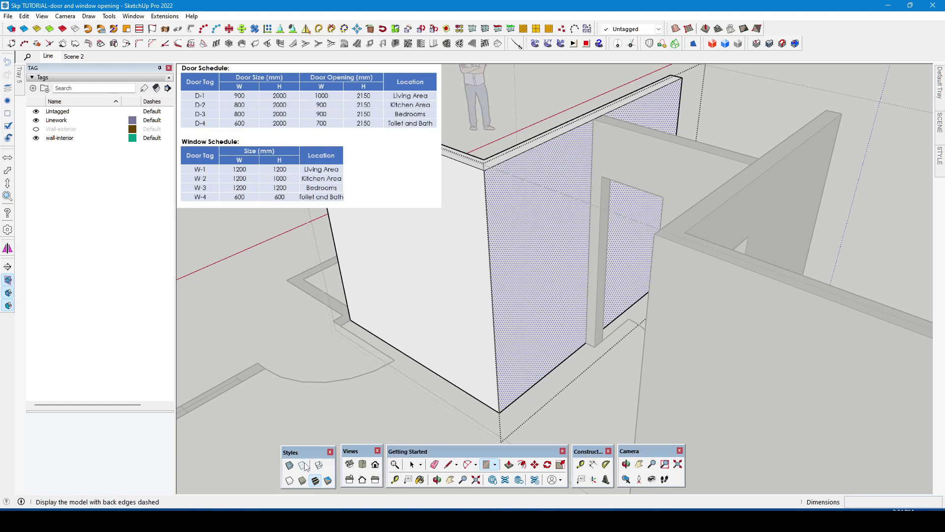
click(302, 465)
click(577, 348)
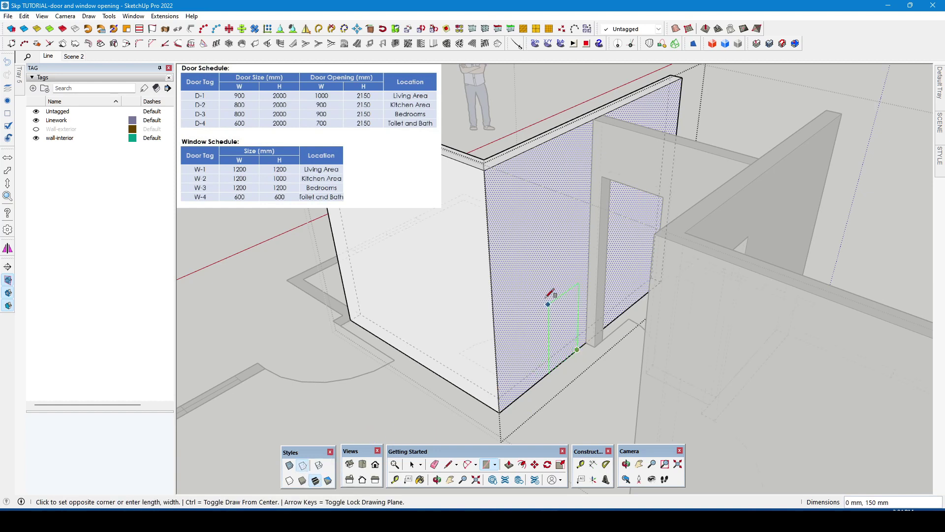
click(507, 231)
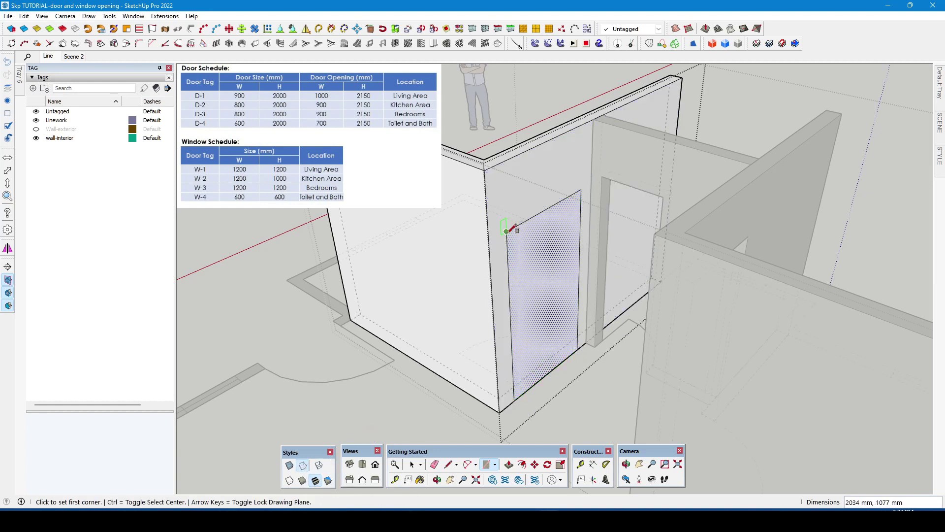
key(space)
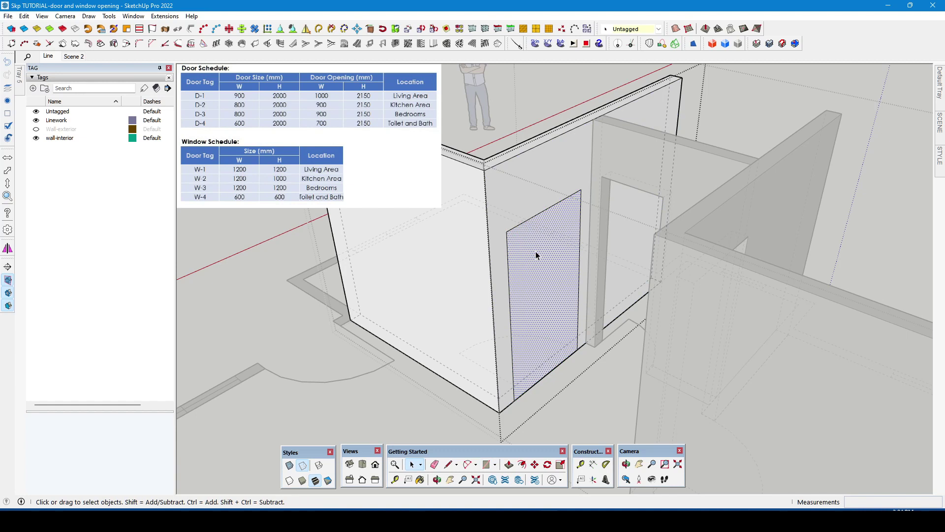
Step: Scale the door rectangle to 900 mm wide by 2150 mm tall
click(561, 465)
click(546, 209)
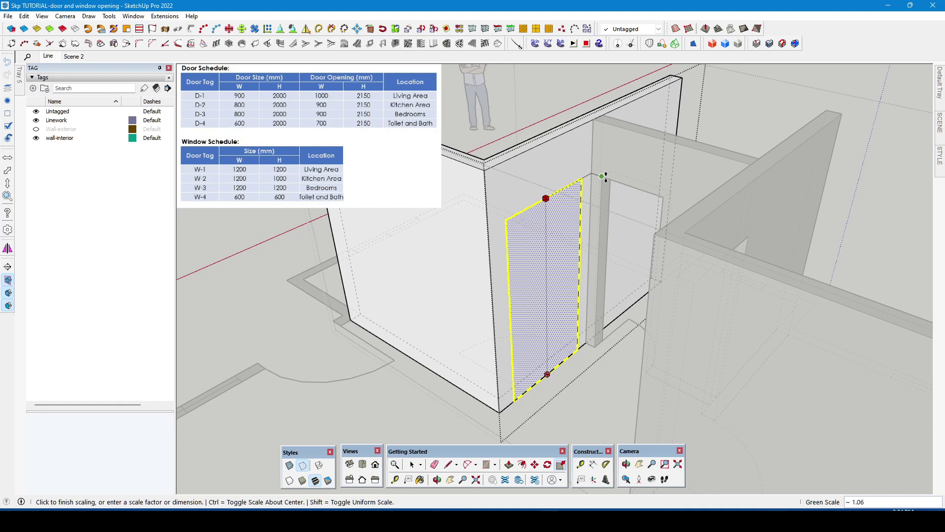
click(603, 176)
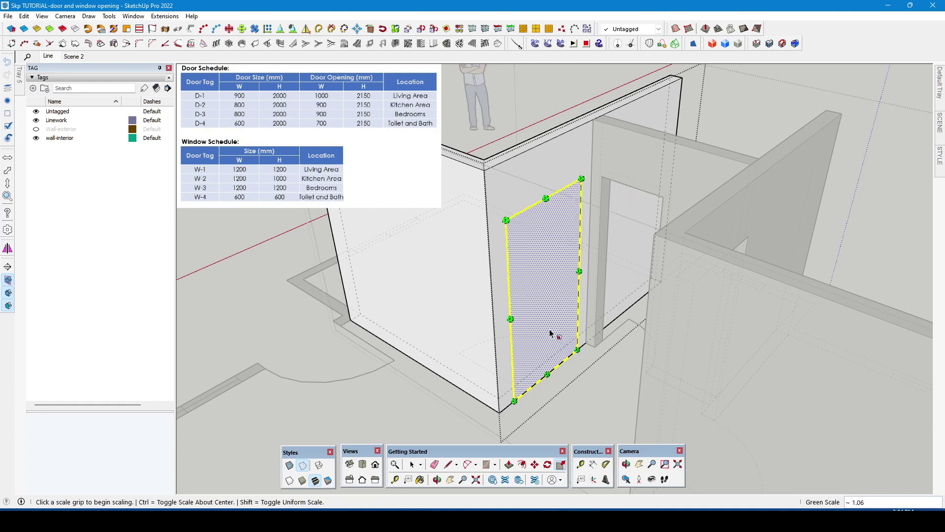
key(space)
middle_drag(551, 333, 522, 320)
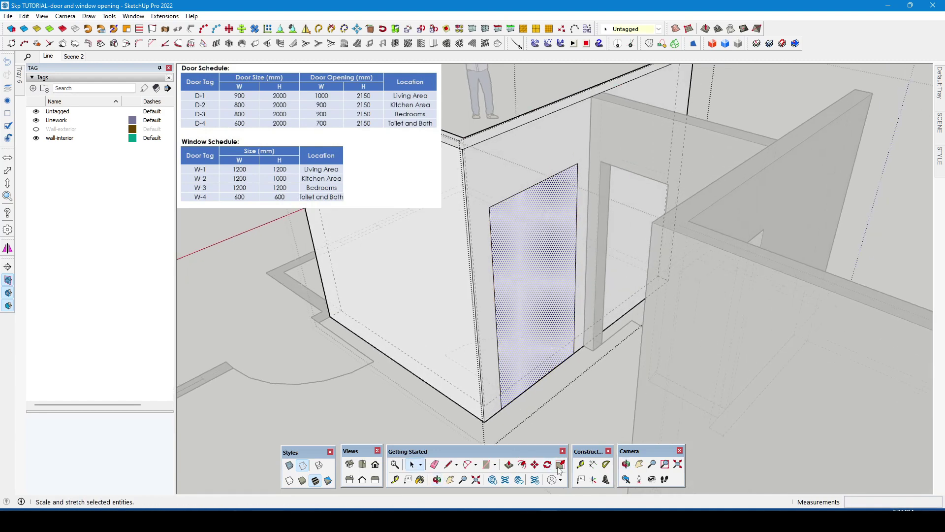
click(522, 464)
click(496, 319)
click(512, 399)
key(space)
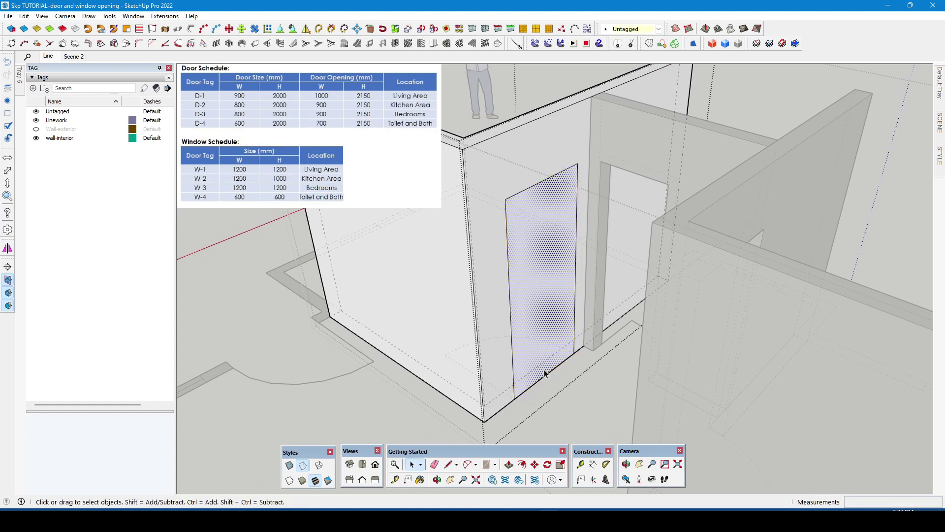
Step: Check the door height with Tape Measure, then push the face 150 mm through the wall
click(395, 479)
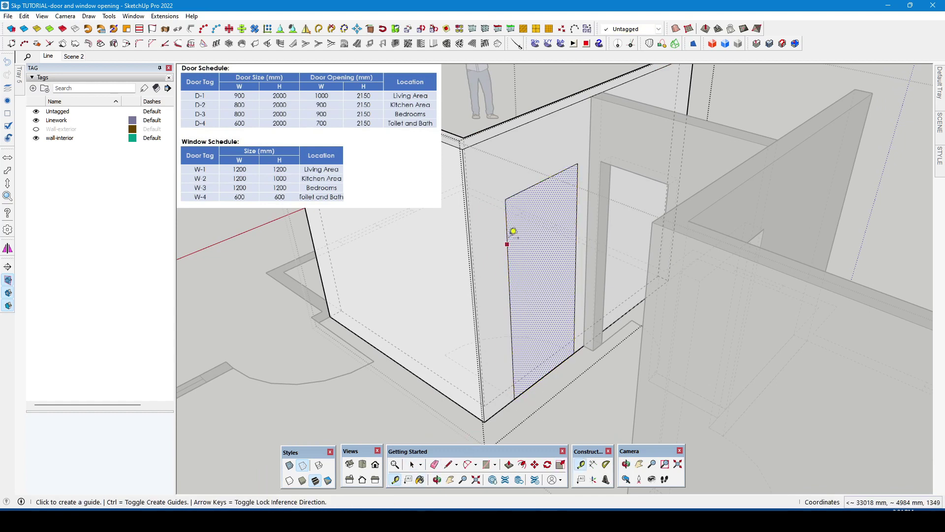
click(520, 192)
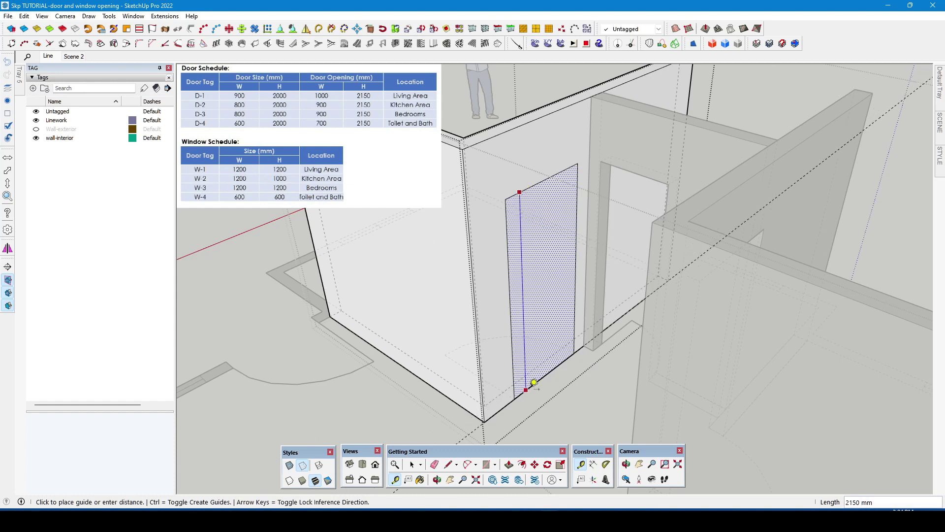
key(space)
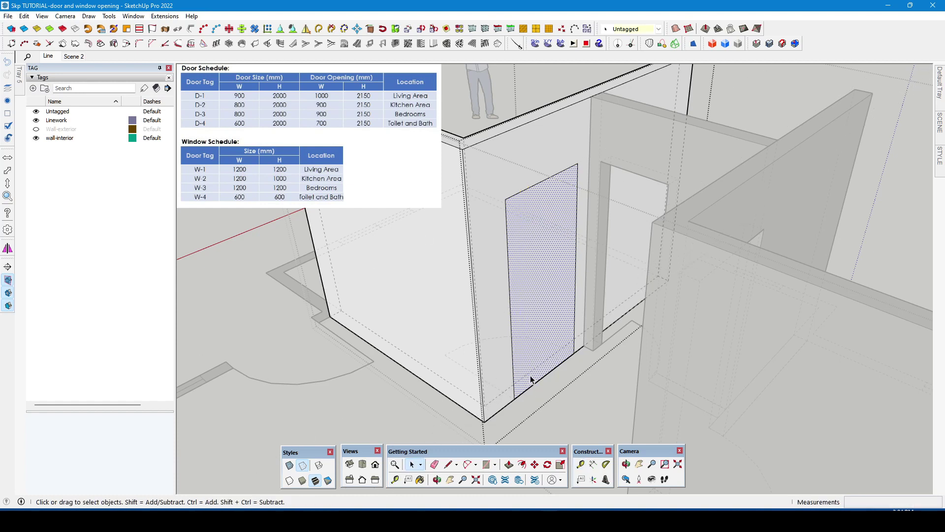
click(509, 463)
click(546, 301)
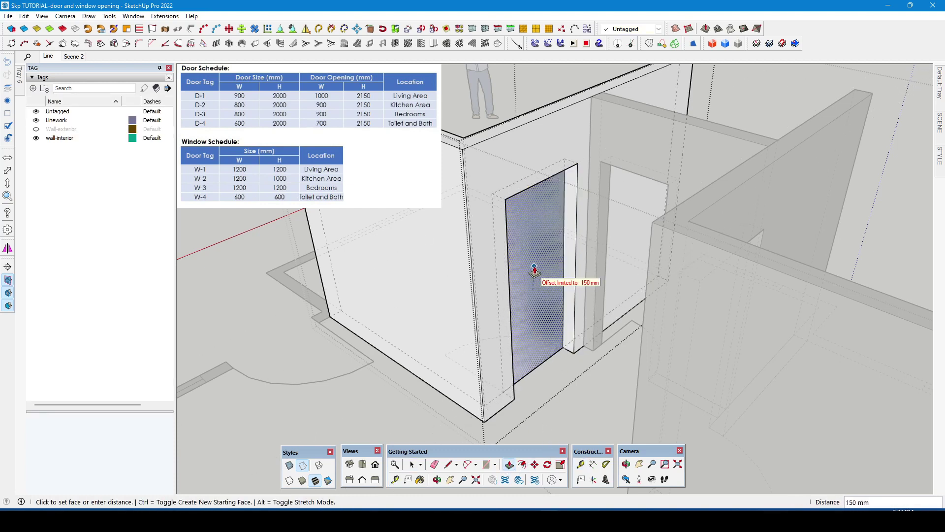
click(533, 266)
key(space)
key(Escape)
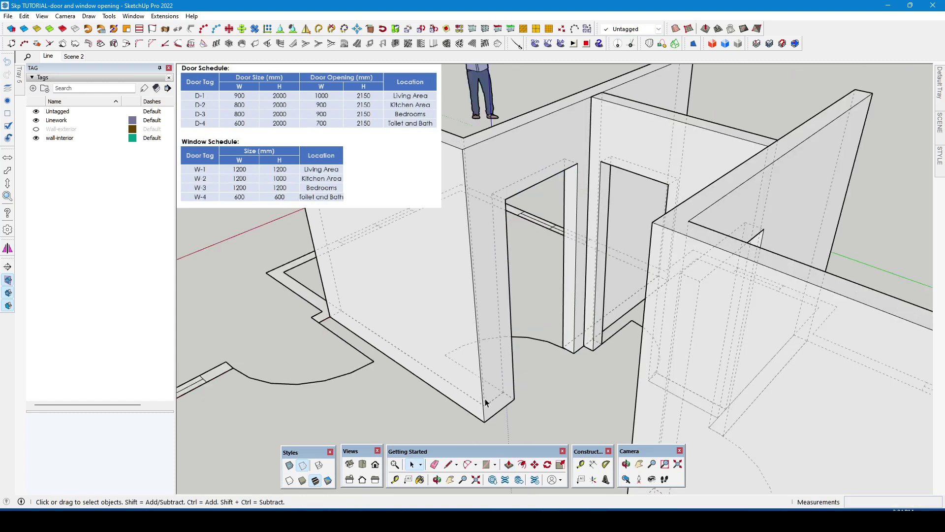
Step: Turn off Back Edges, orbit out over the whole plan, and make the Wall-exterior tag visible
click(302, 465)
scroll(463, 278, down, 3)
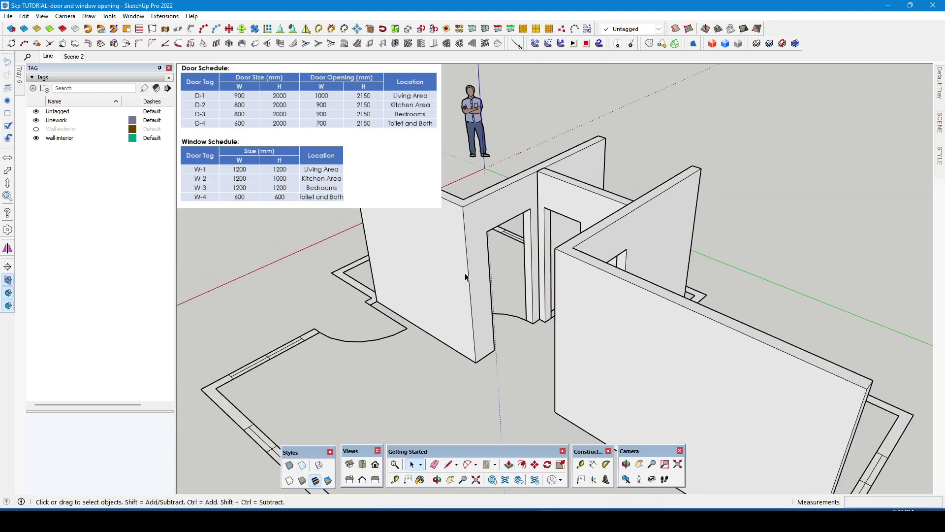
middle_drag(469, 290, 623, 291)
middle_drag(561, 274, 601, 277)
scroll(640, 273, down, 3)
middle_drag(702, 270, 829, 242)
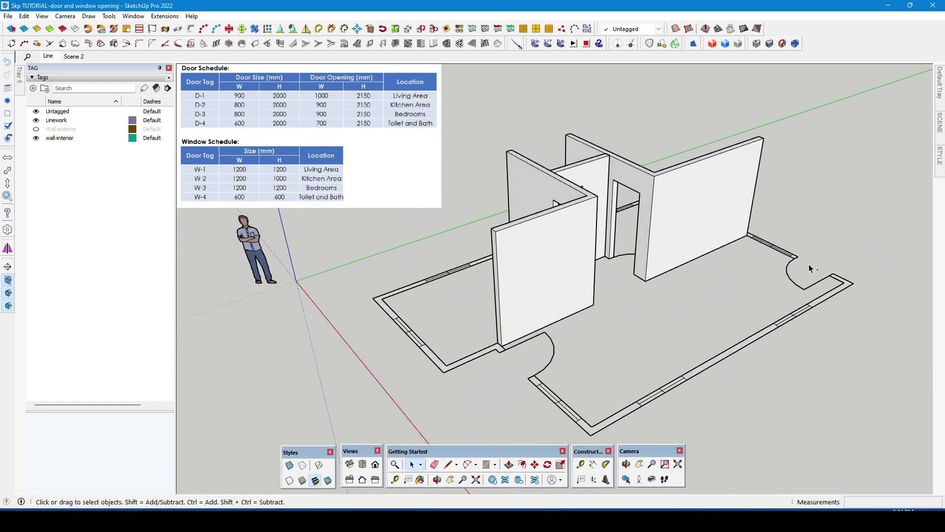
click(37, 129)
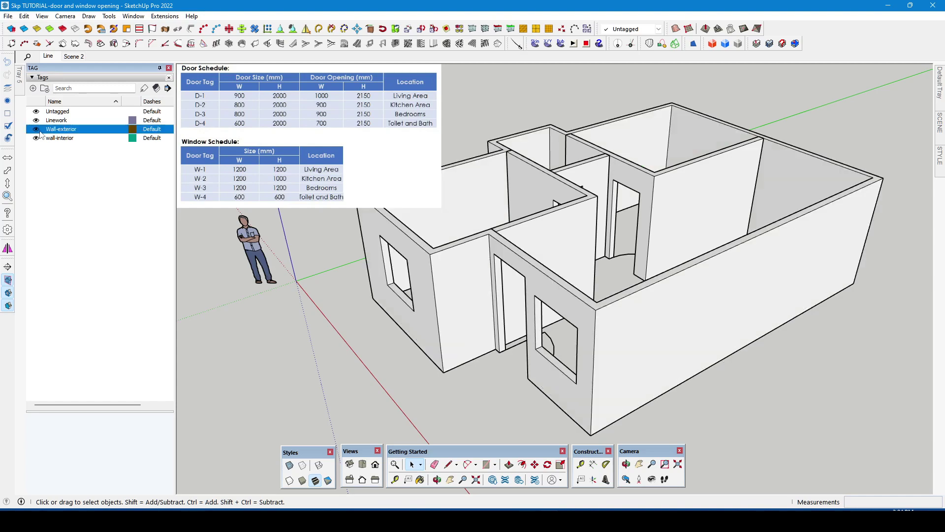
Step: Hide the wall-interior tag and zoom into the back corner with Back Edges on
mouse_move(697, 233)
middle_down()
mouse_move(467, 243)
mouse_move(749, 276)
mouse_move(674, 258)
mouse_move(694, 238)
mouse_move(699, 248)
middle_up()
scroll(624, 262, up, 3)
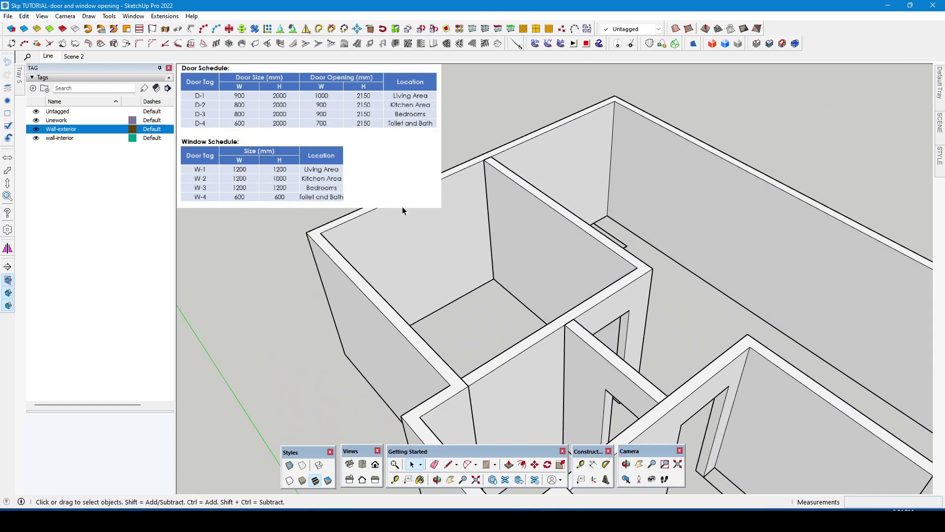
click(37, 140)
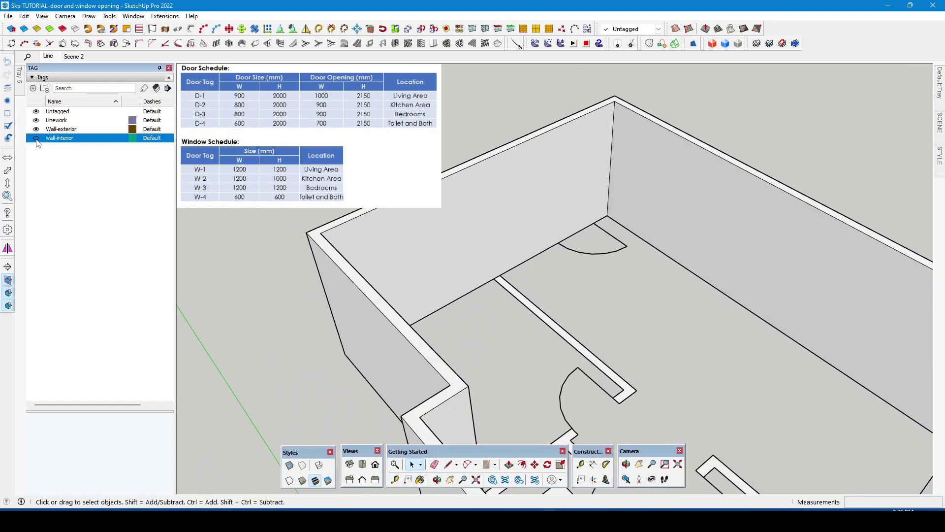
middle_drag(502, 239, 514, 239)
scroll(618, 165, up, 3)
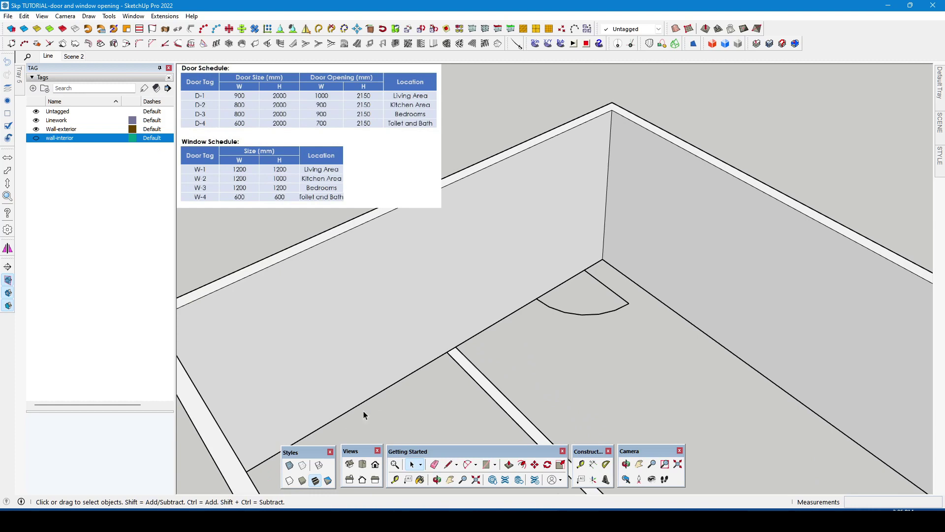
click(303, 466)
Step: Inside the house group, draw a door rectangle on the back wall's inner face
double_click(567, 221)
click(574, 205)
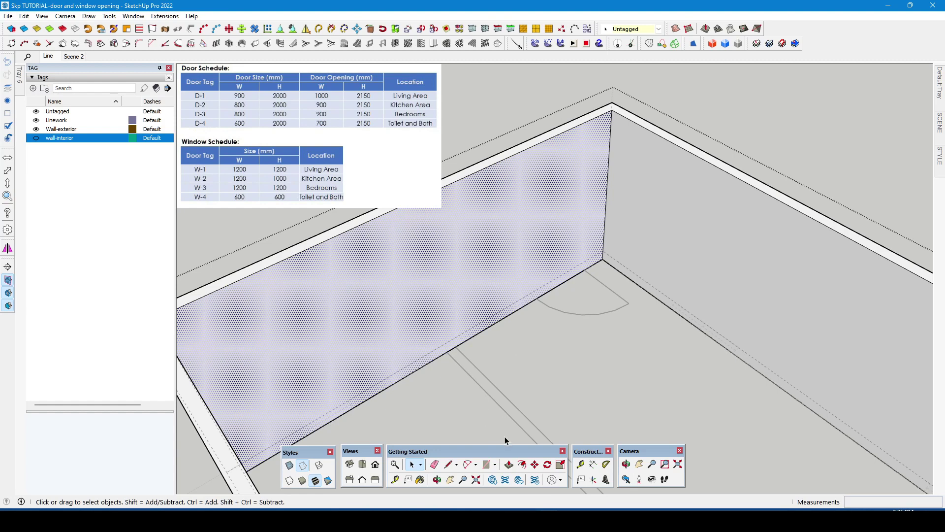
click(489, 466)
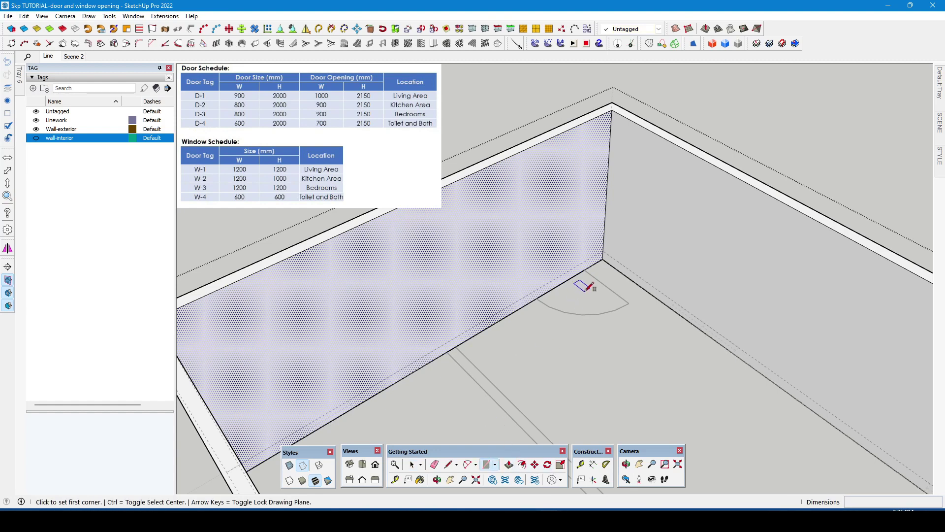
click(586, 269)
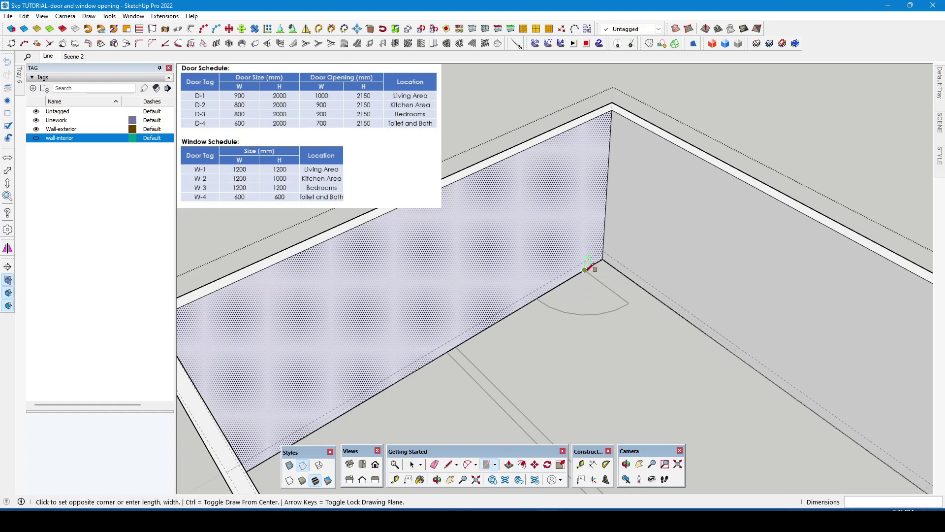
click(517, 180)
key(space)
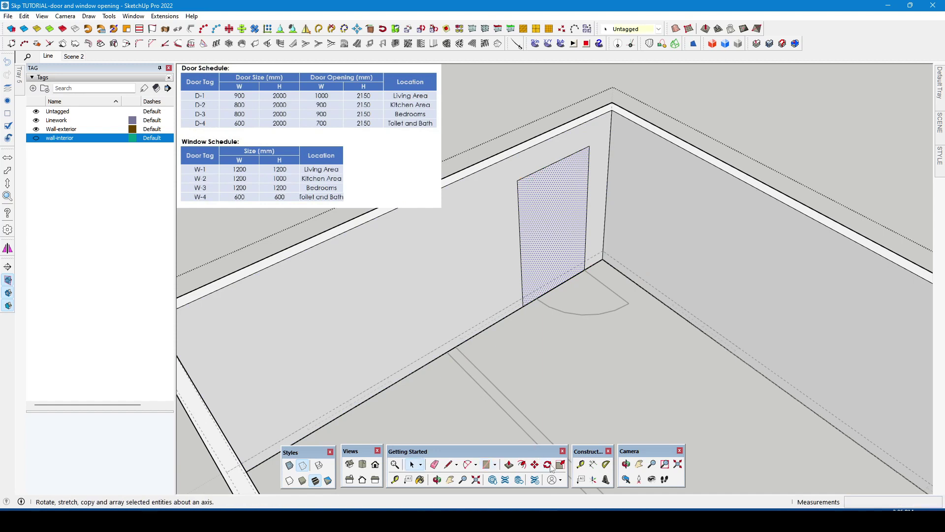
Step: Scale the door face narrower and stretch it to 2150 mm tall, checking the height
key(s)
click(520, 248)
scroll(522, 276, up, 5)
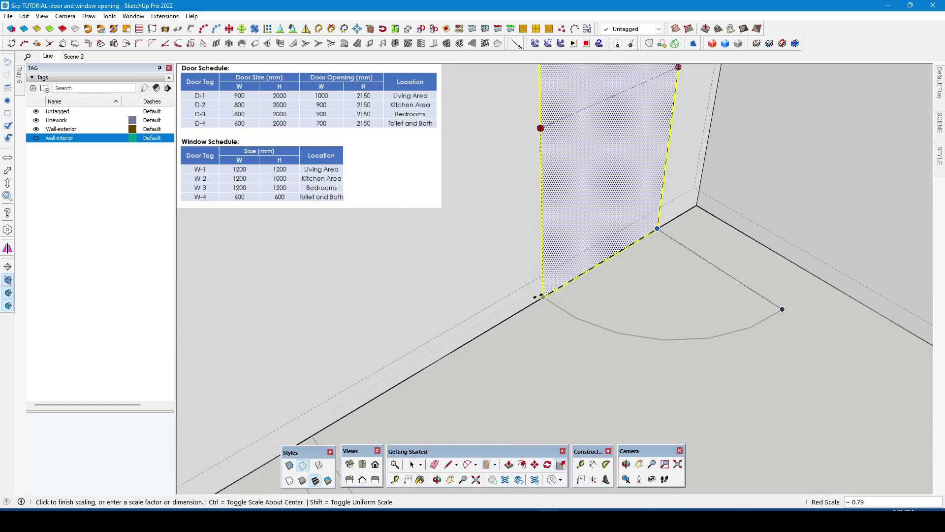
click(524, 282)
scroll(548, 347, down, 5)
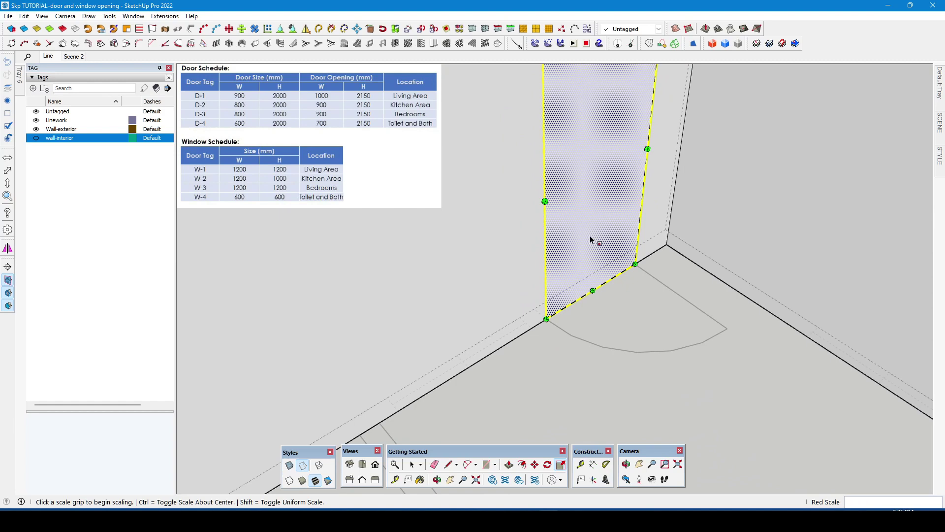
click(570, 152)
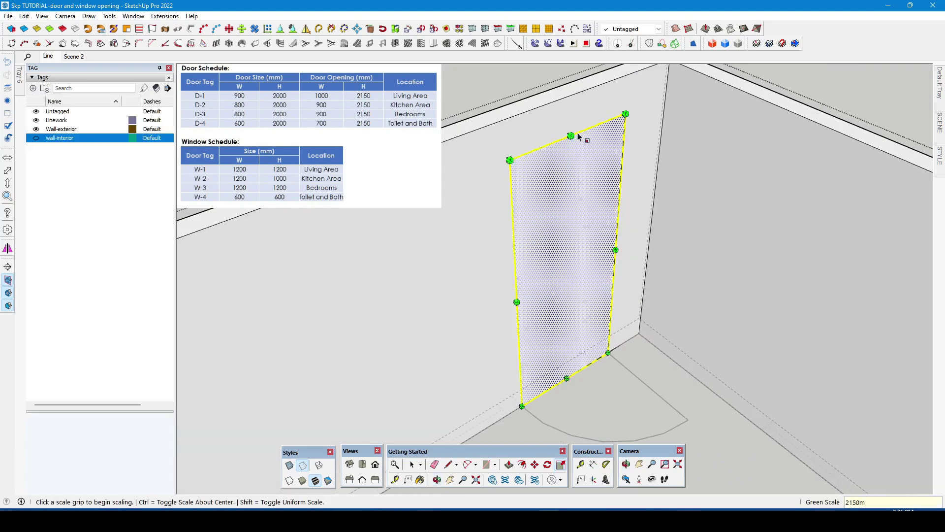
key(Return)
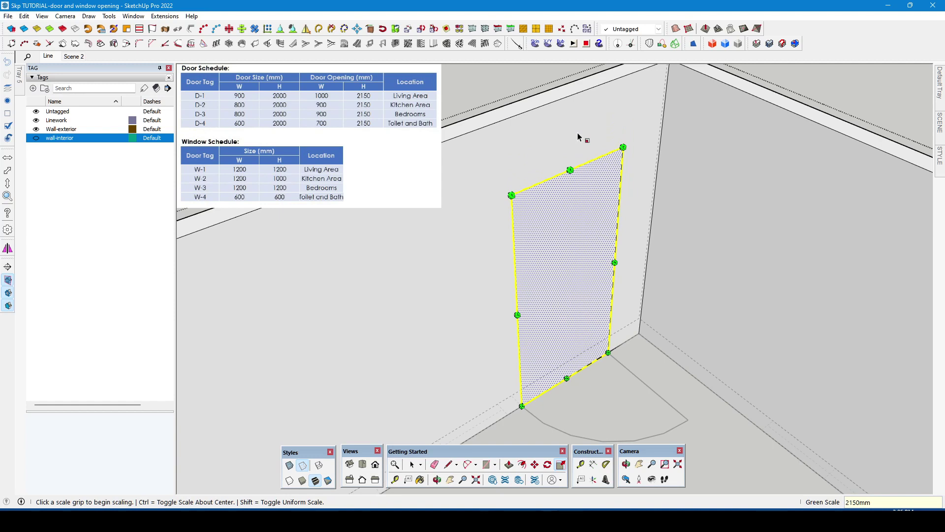
click(395, 480)
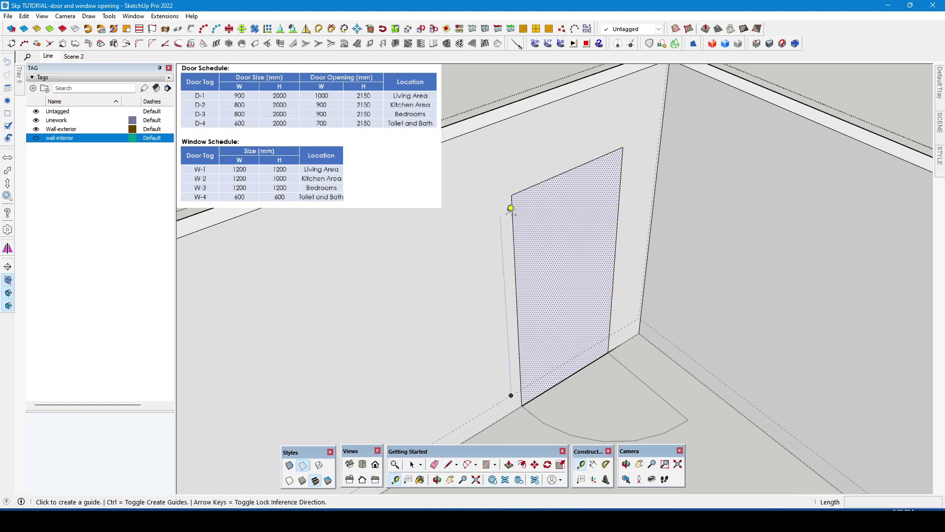
click(540, 177)
key(space)
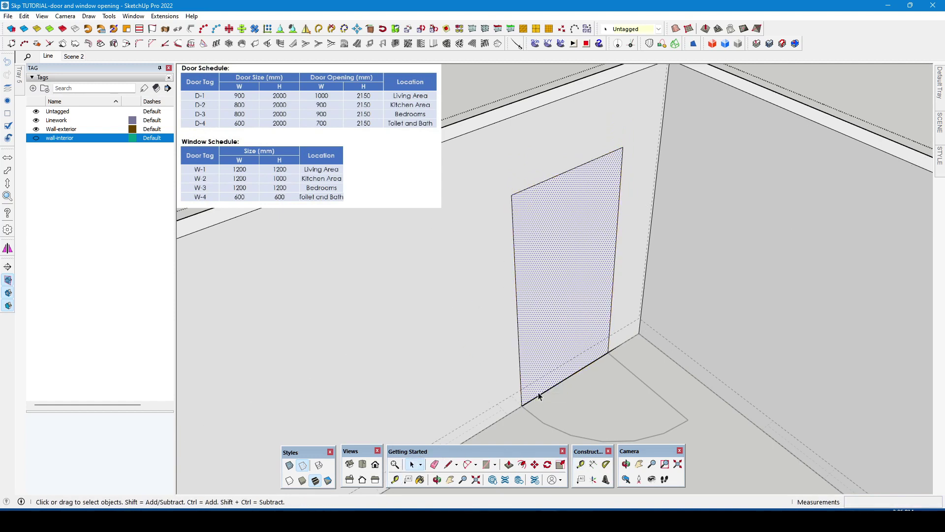
Step: Push the door face through the interior wall, exit the group, and return to Scene 2
click(509, 465)
double_click(544, 353)
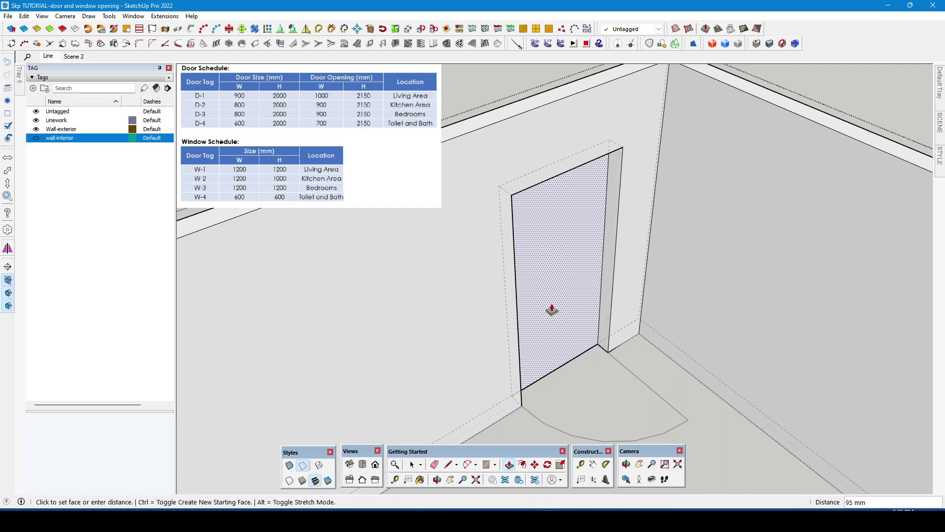
key(space)
key(Escape)
click(301, 467)
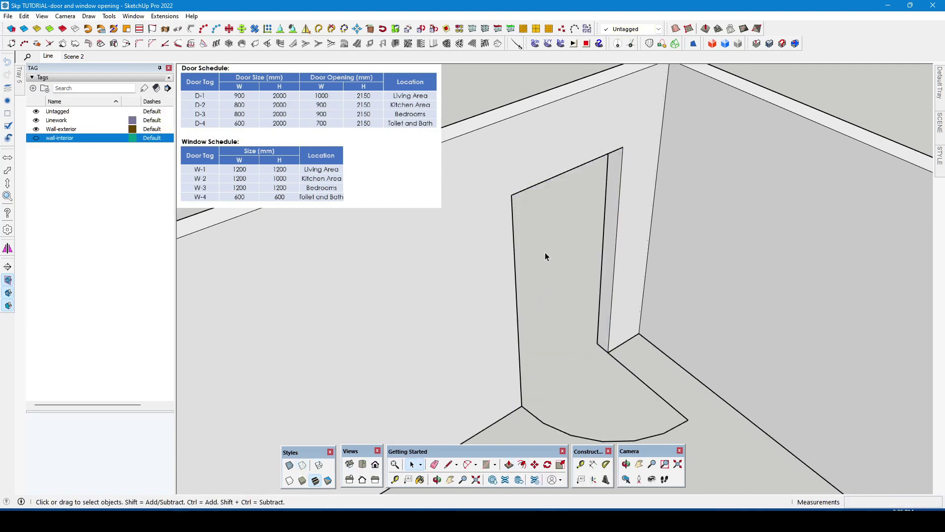
click(73, 57)
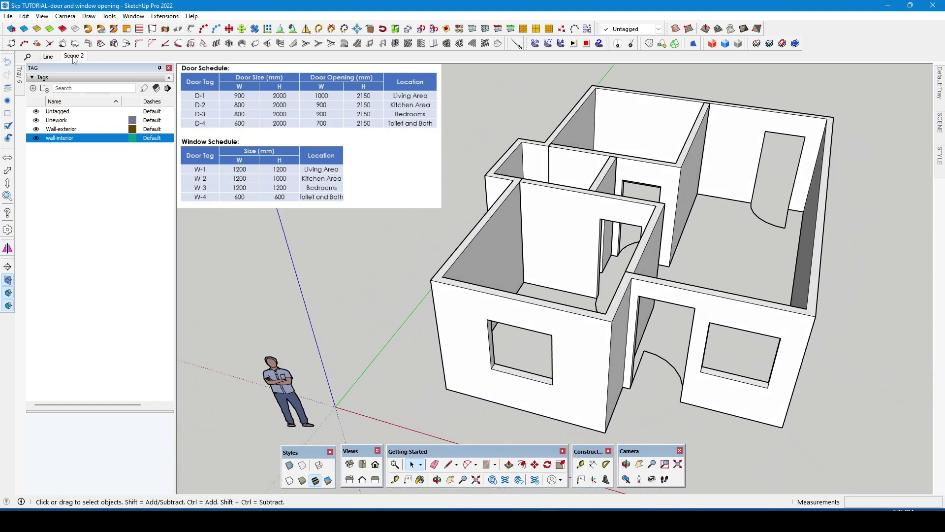
Step: Orbit toward the right side, open the house group, and select the long right exterior wall
middle_drag(651, 238, 633, 264)
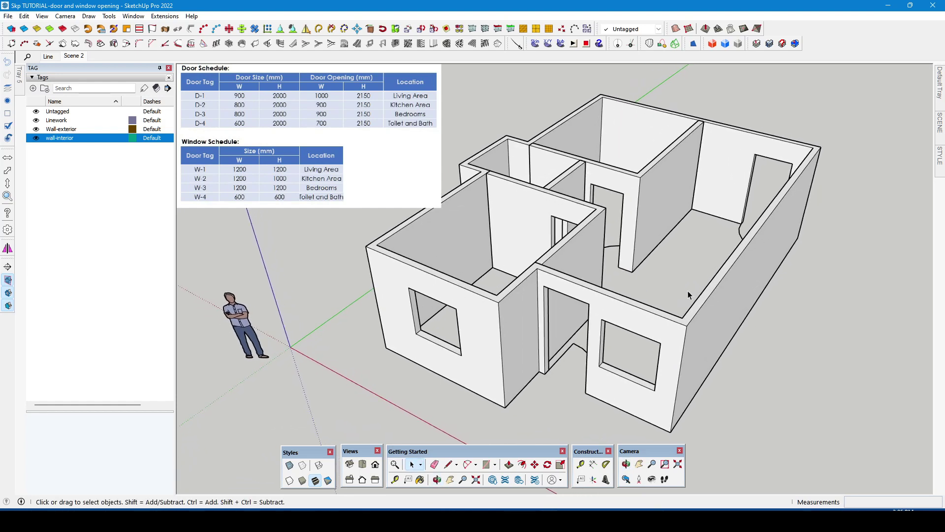
middle_drag(687, 291, 632, 265)
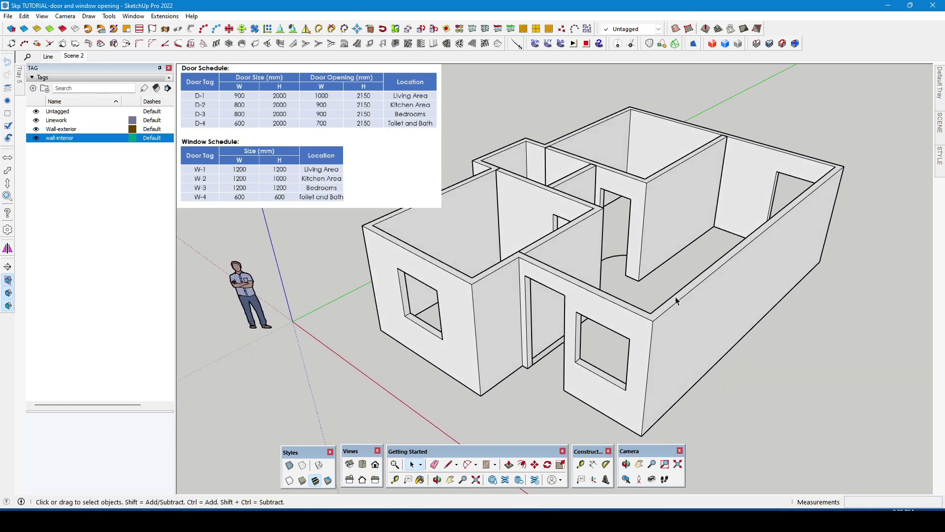
double_click(699, 316)
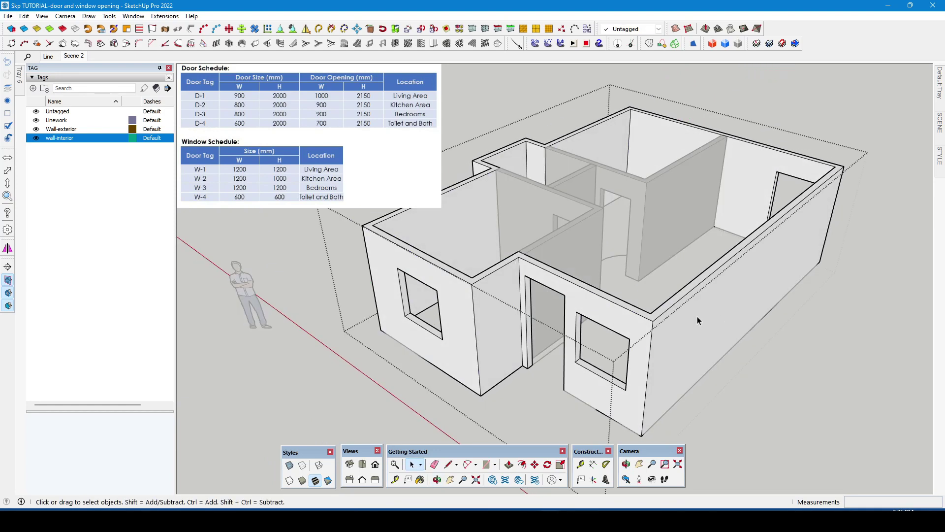
click(697, 320)
scroll(699, 335, up, 10)
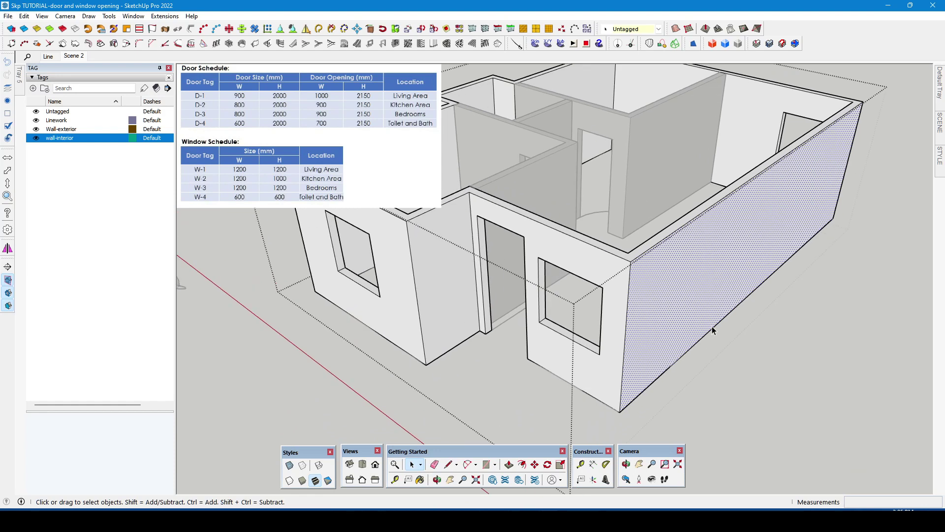
scroll(695, 313, down, 1)
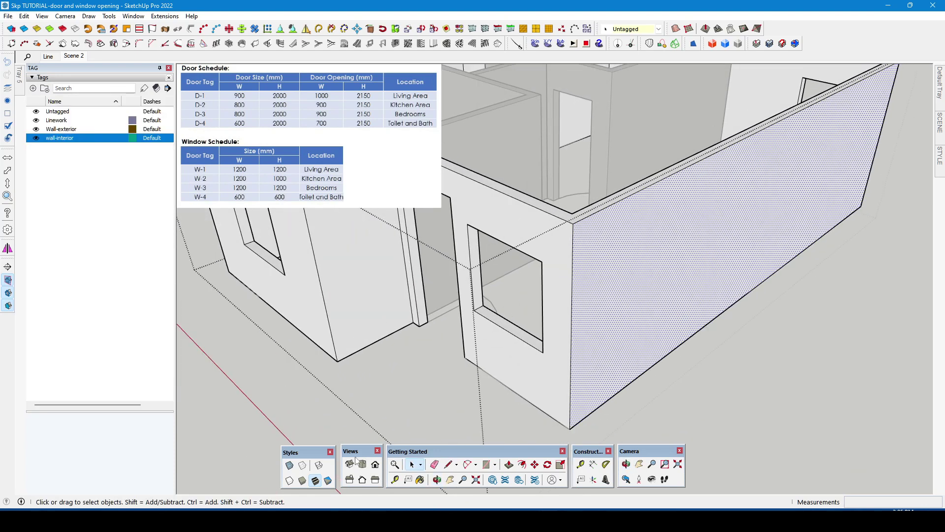
Step: Redraw the front window's right edge to recreate its face and select it
click(302, 465)
middle_drag(512, 348, 545, 345)
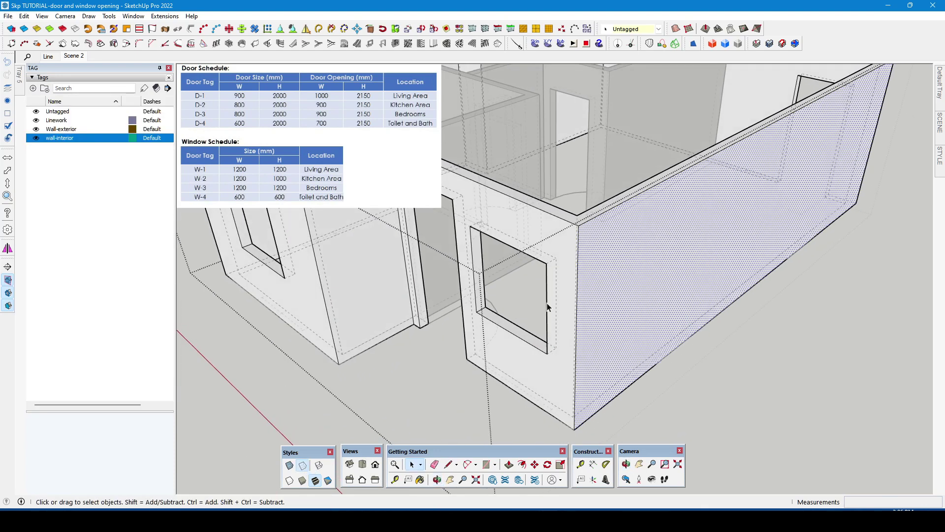
key(l)
click(547, 262)
click(546, 352)
key(space)
click(533, 303)
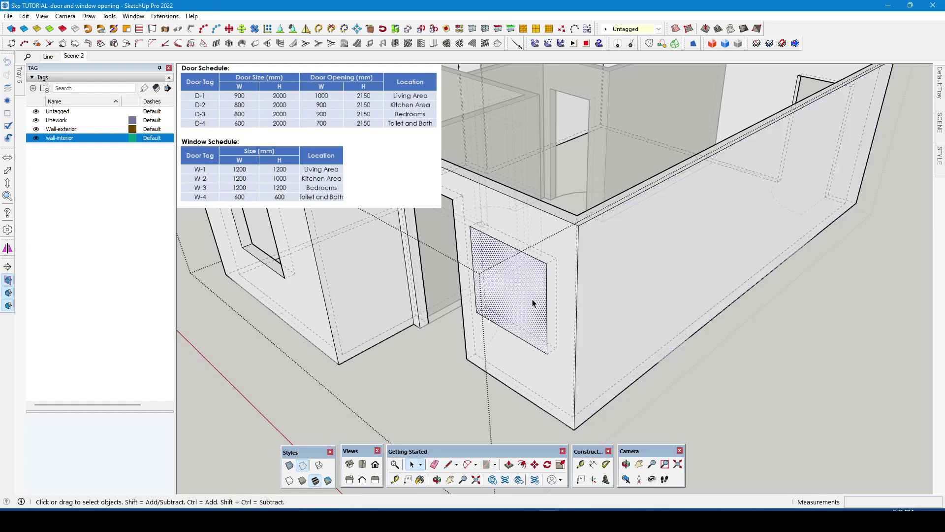
click(302, 465)
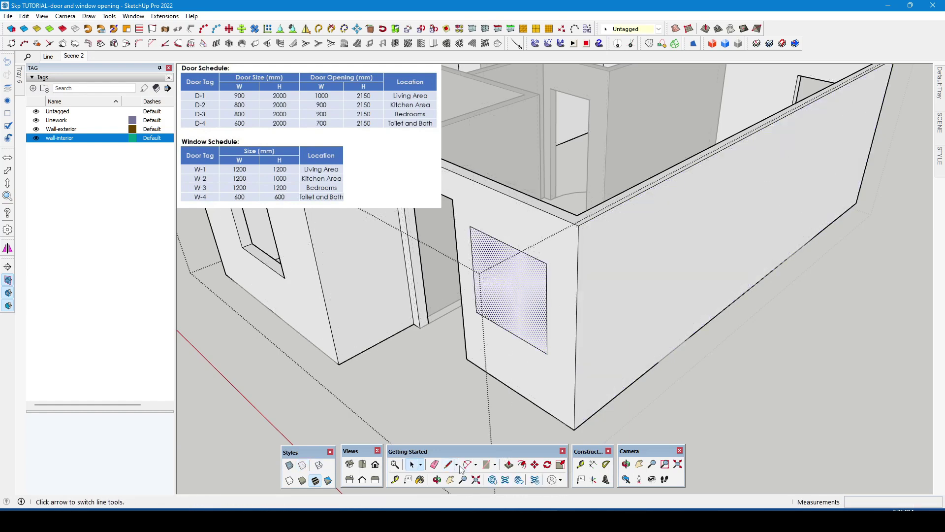
Step: Rotate a copy of the window face 90° around the wall corner
click(547, 464)
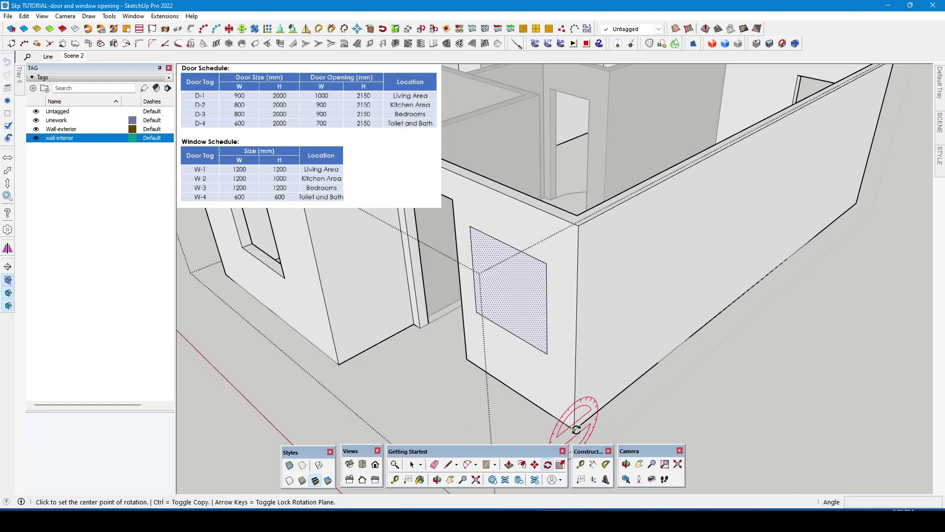
drag(576, 430, 574, 403)
click(537, 406)
key(ctrl)
scroll(518, 430, down, 1)
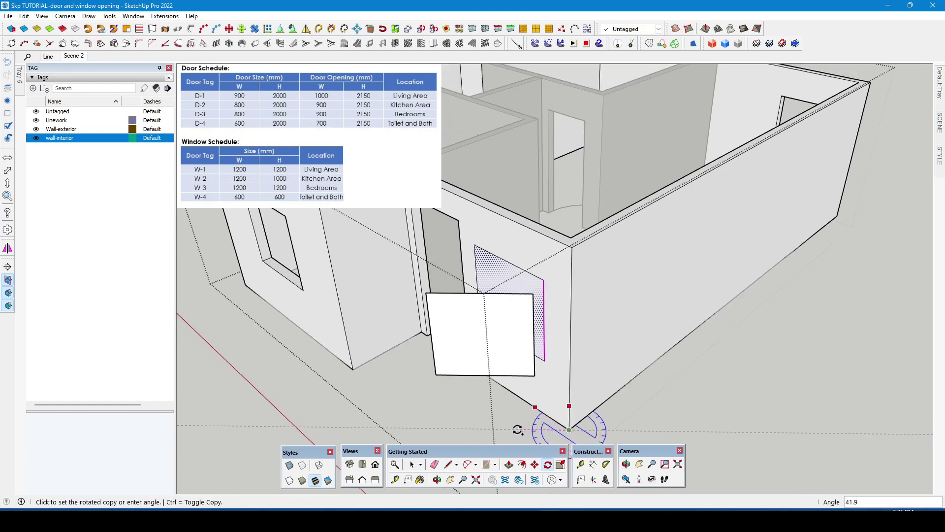
scroll(518, 430, down, 4)
click(541, 441)
scroll(564, 389, down, 2)
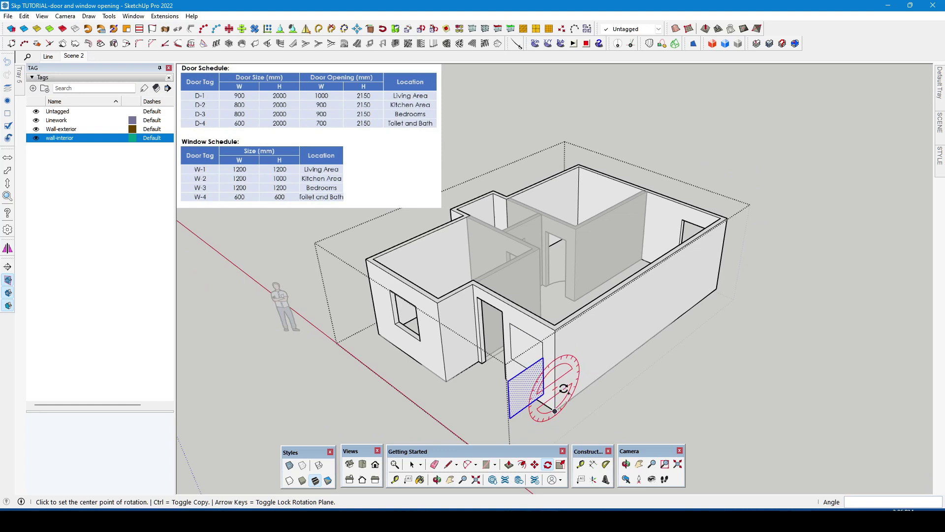
key(space)
scroll(542, 413, up, 3)
Step: Move the copied window onto the right exterior wall and Ctrl-copy a second one farther along
key(m)
click(484, 423)
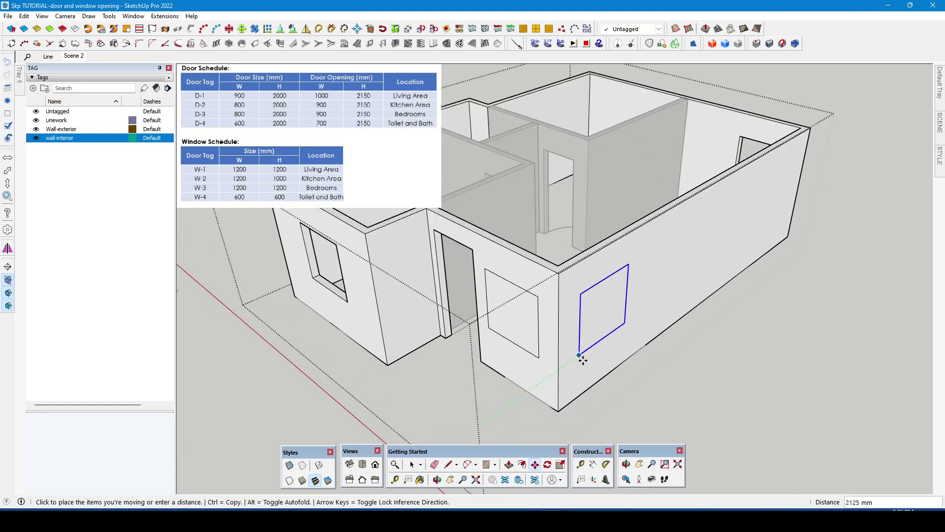
click(303, 466)
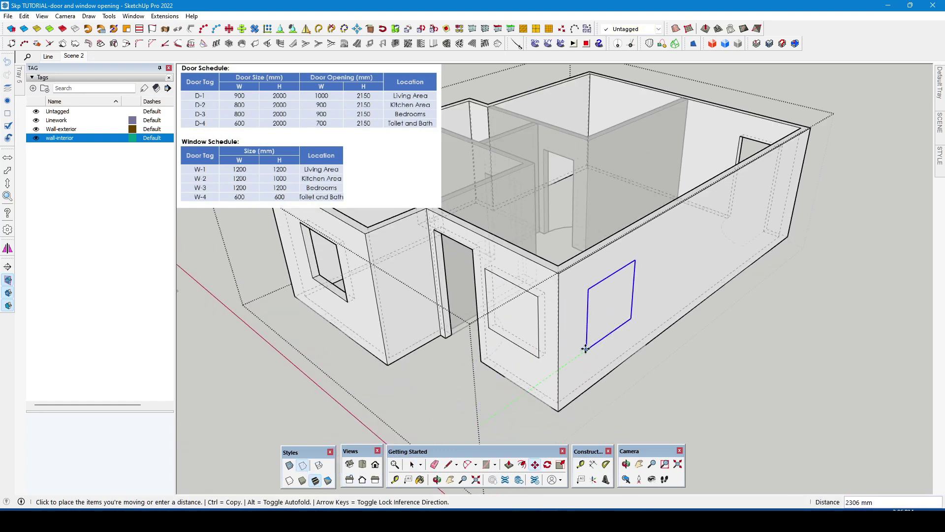
scroll(597, 340, up, 4)
click(614, 401)
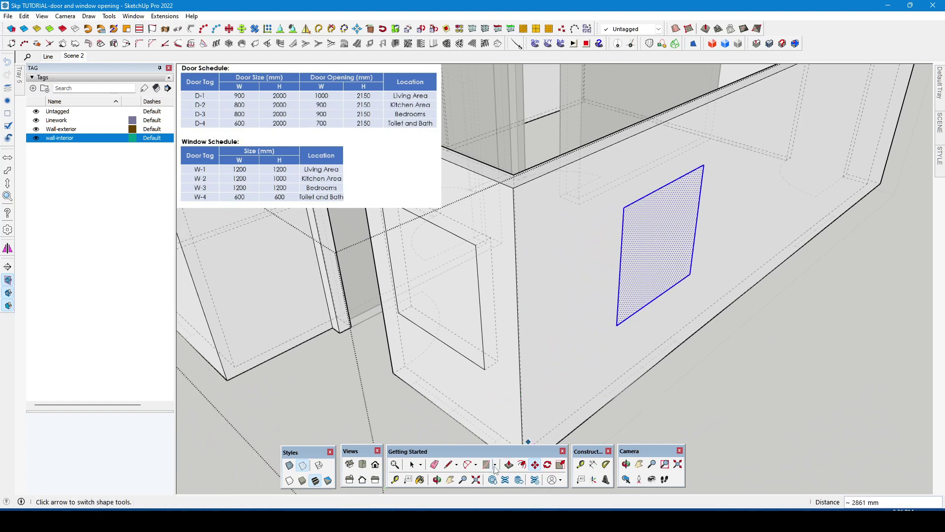
click(615, 399)
key(ctrl)
click(802, 252)
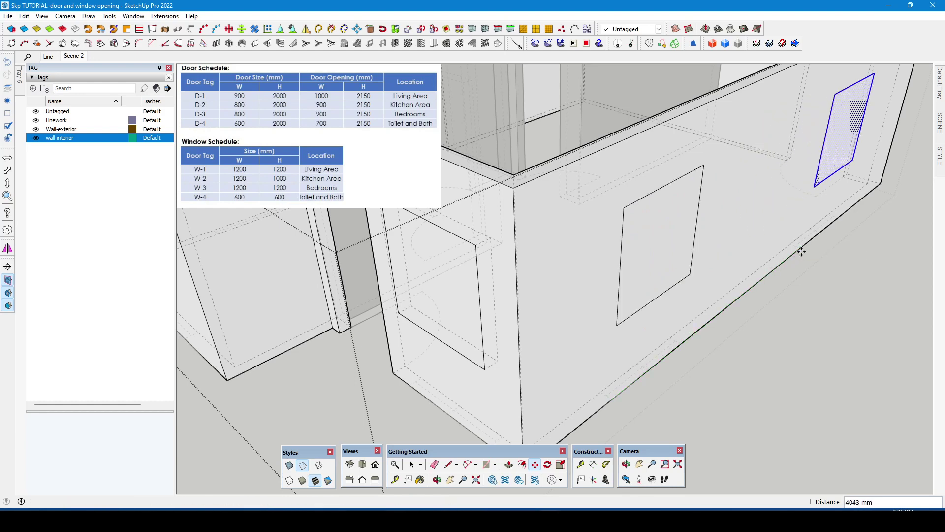
key(space)
middle_drag(730, 343, 440, 363)
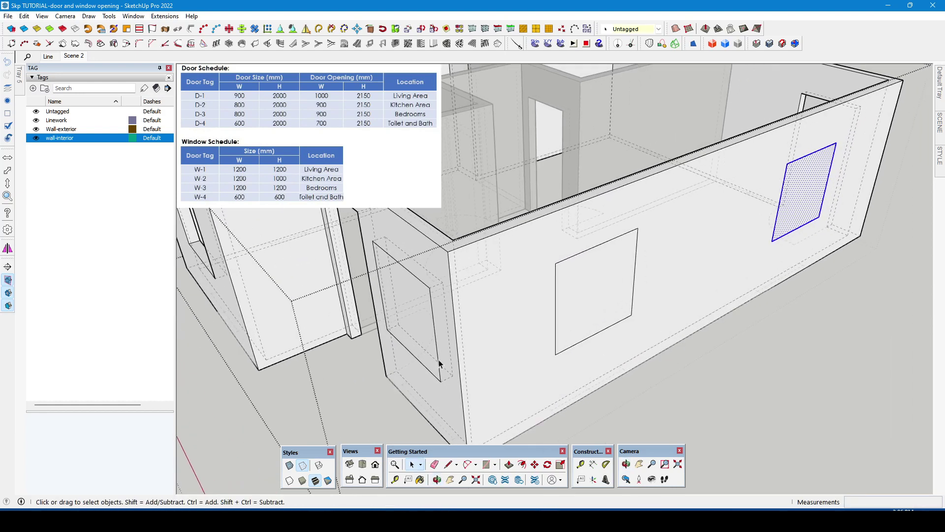
middle_drag(640, 350, 650, 271)
Step: Push/Pull both window faces through the right exterior wall
click(509, 464)
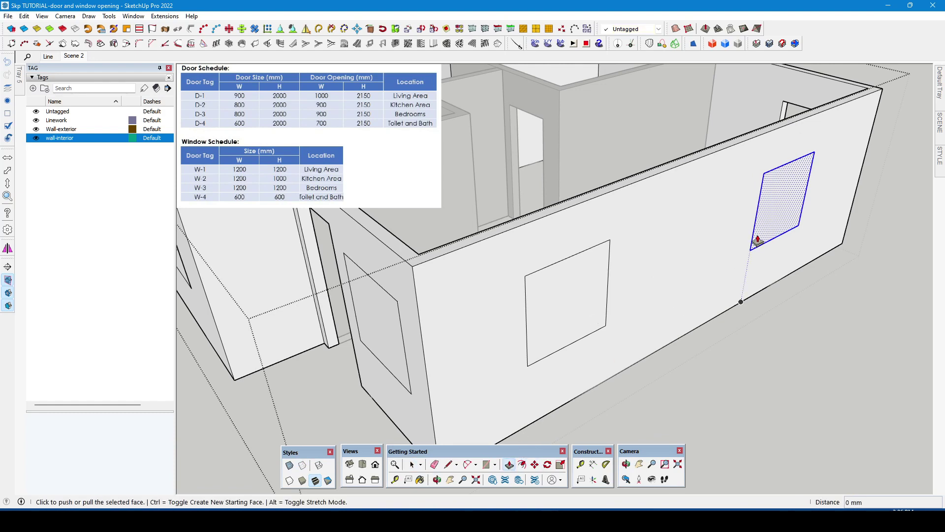
click(795, 222)
click(784, 217)
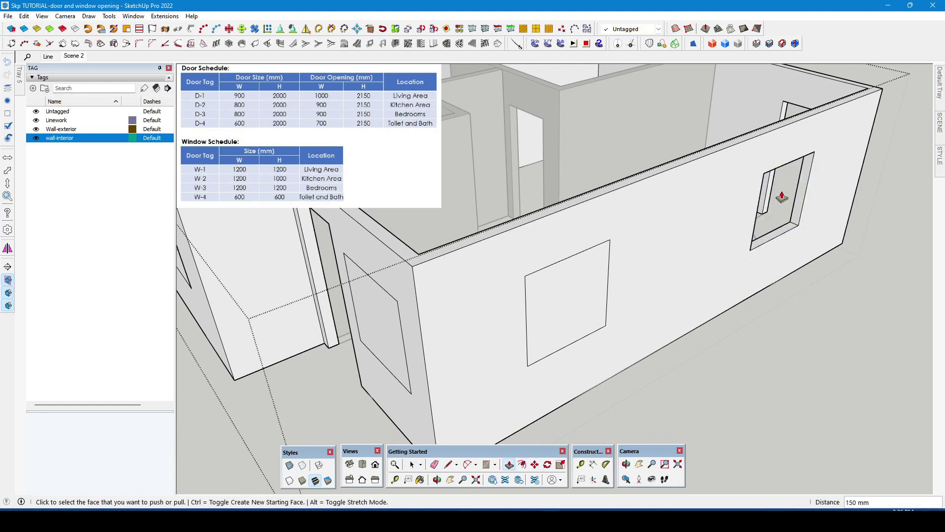
double_click(572, 310)
key(space)
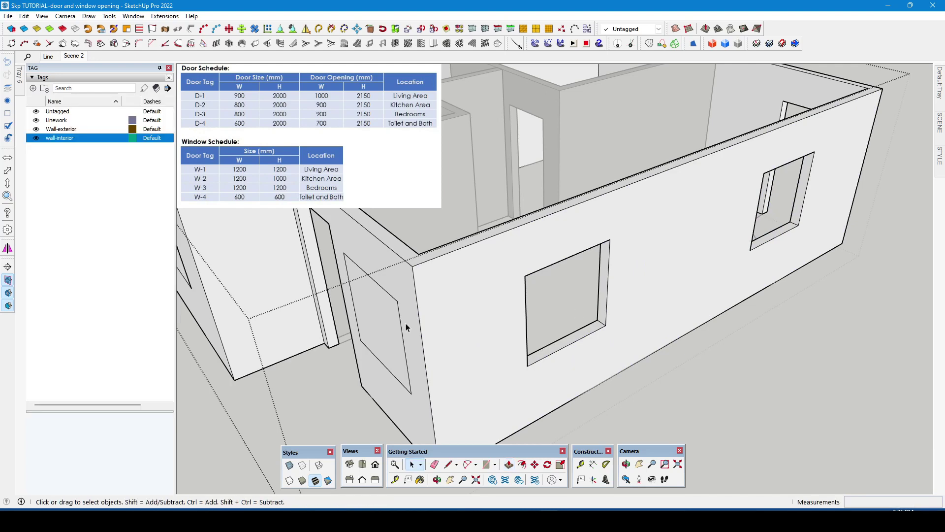
Step: Erase the leftover face in the front wall's window to reopen it
middle_drag(394, 324, 478, 313)
click(477, 313)
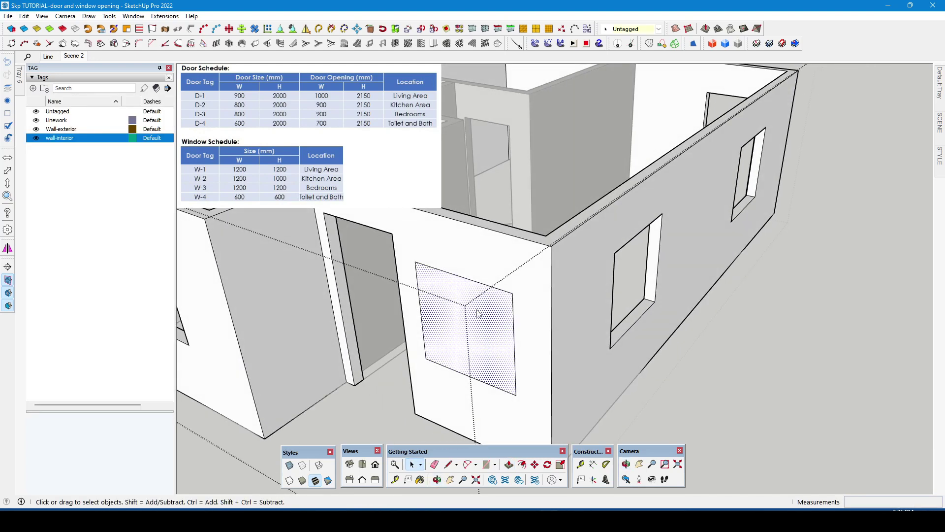
right_click(478, 313)
click(508, 328)
scroll(527, 331, down, 5)
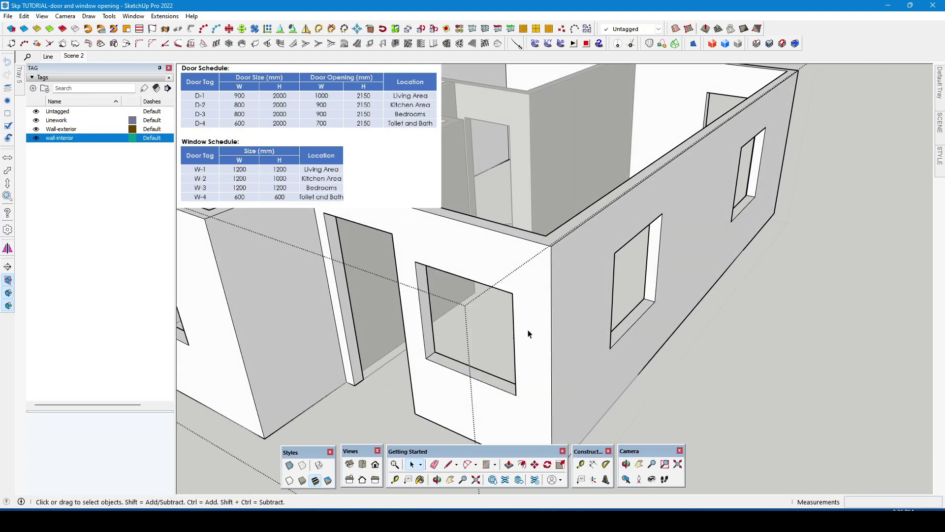
middle_drag(665, 338, 616, 226)
Step: Switch back to the Select tool with Space
key(space)
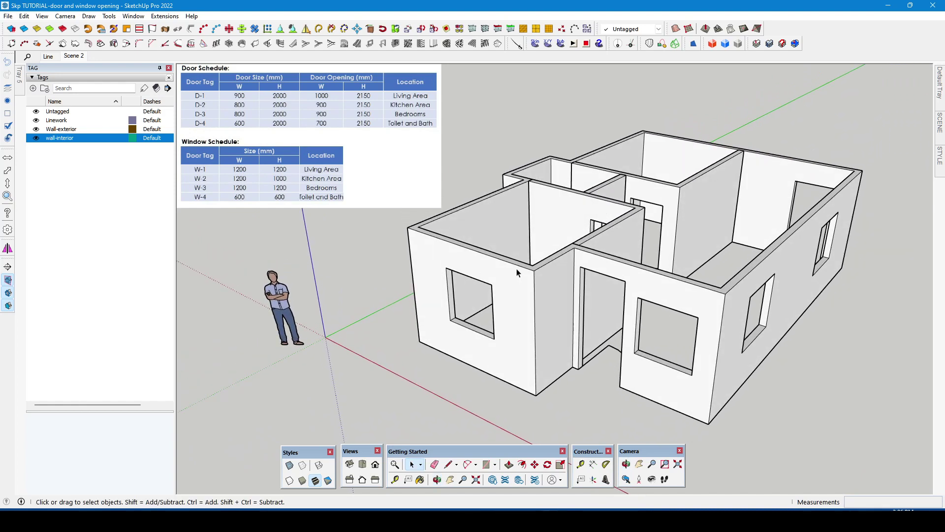